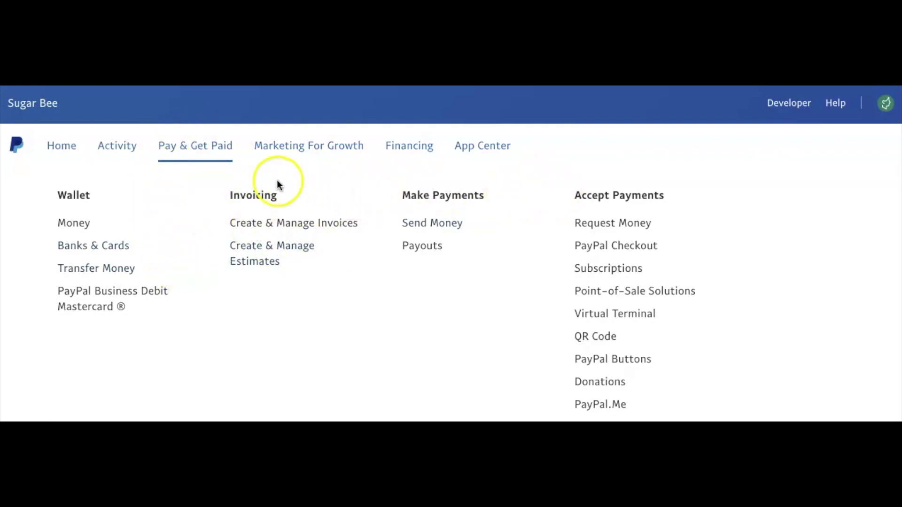
Go to Create & Manage Invoices under Pay & Get Paid.
{"action": "left_click", "coordinate": [338, 225]}
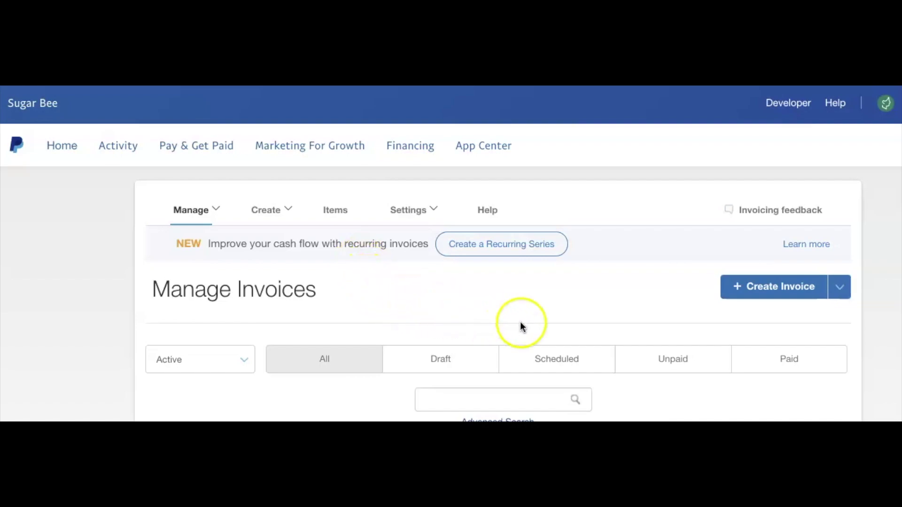
Start a new invoice and keep sales tax applied to the jewelry items row.
{"action": "left_click", "coordinate": [779, 292]}
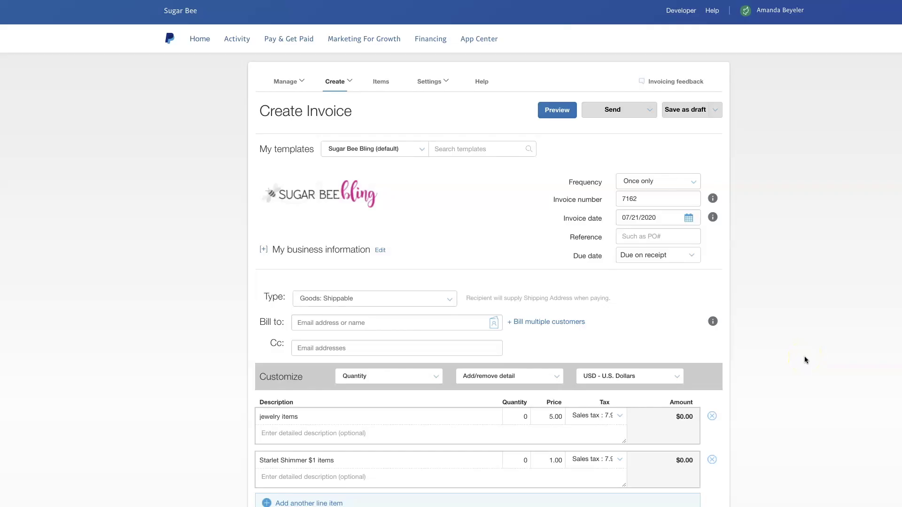
{"action": "left_click", "coordinate": [794, 361]}
{"action": "scroll", "coordinate": [797, 362], "scroll_direction": "down", "scroll_amount": 3}
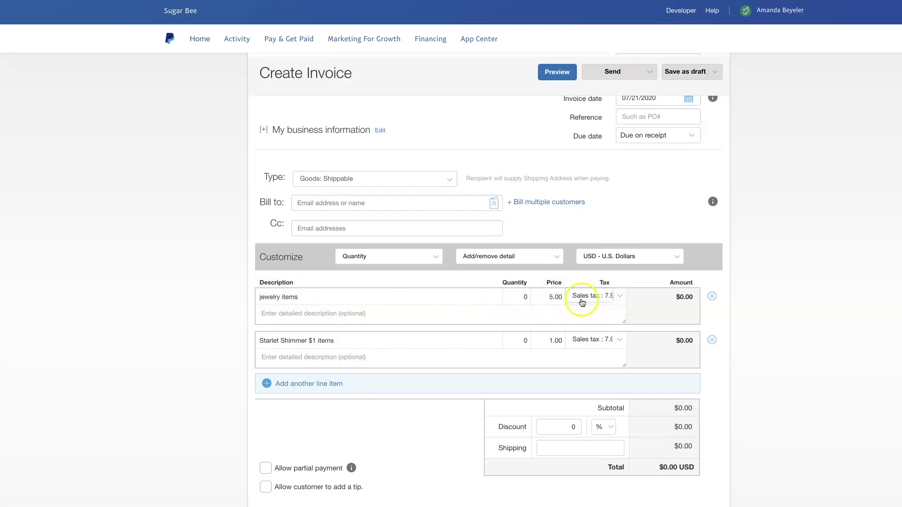
{"action": "left_click", "coordinate": [605, 297]}
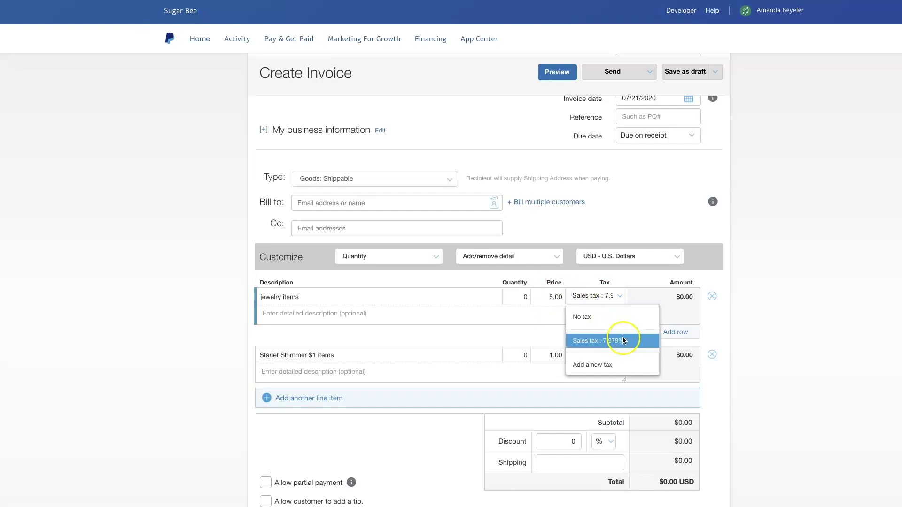
{"action": "left_click", "coordinate": [804, 324]}
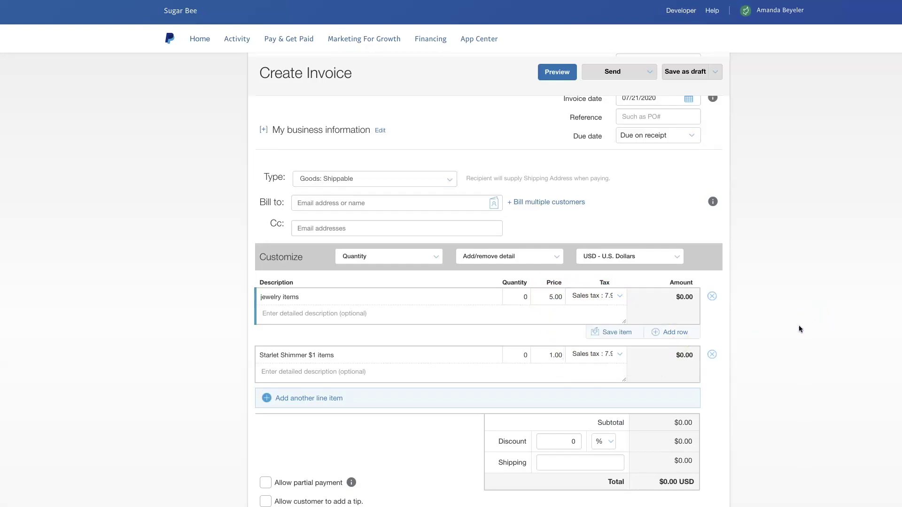
{"action": "scroll", "coordinate": [799, 325], "scroll_direction": "down", "scroll_amount": 3}
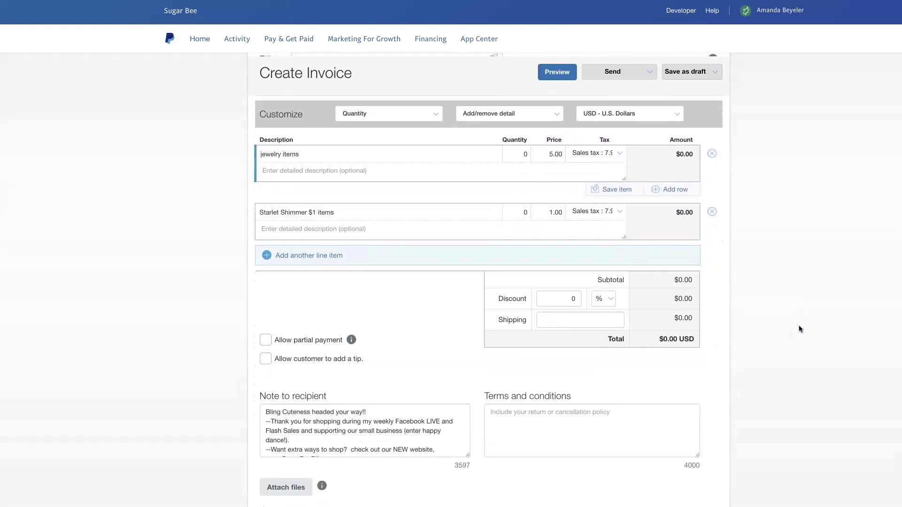
{"action": "scroll", "coordinate": [798, 325], "scroll_direction": "down", "scroll_amount": 1}
{"action": "scroll", "coordinate": [798, 325], "scroll_direction": "up", "scroll_amount": 3}
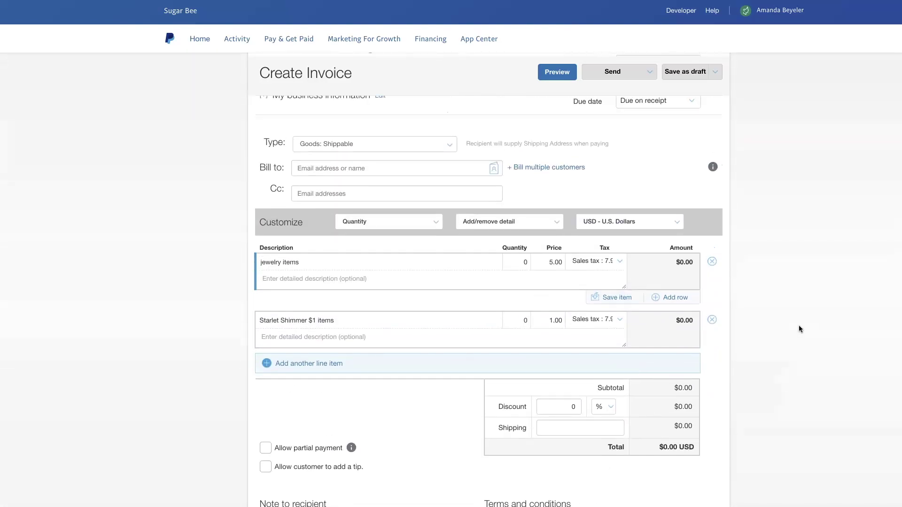
{"action": "scroll", "coordinate": [798, 325], "scroll_direction": "up", "scroll_amount": 3}
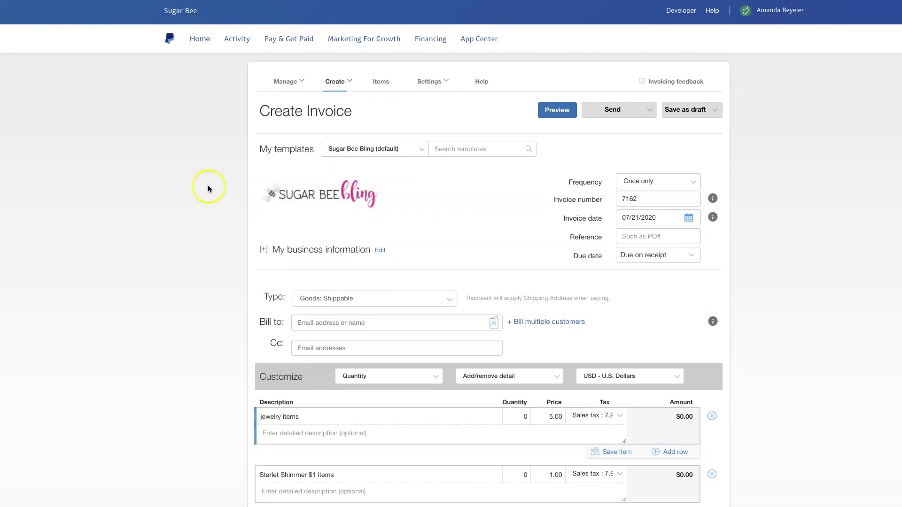
{"action": "scroll", "coordinate": [215, 207], "scroll_direction": "down", "scroll_amount": 1}
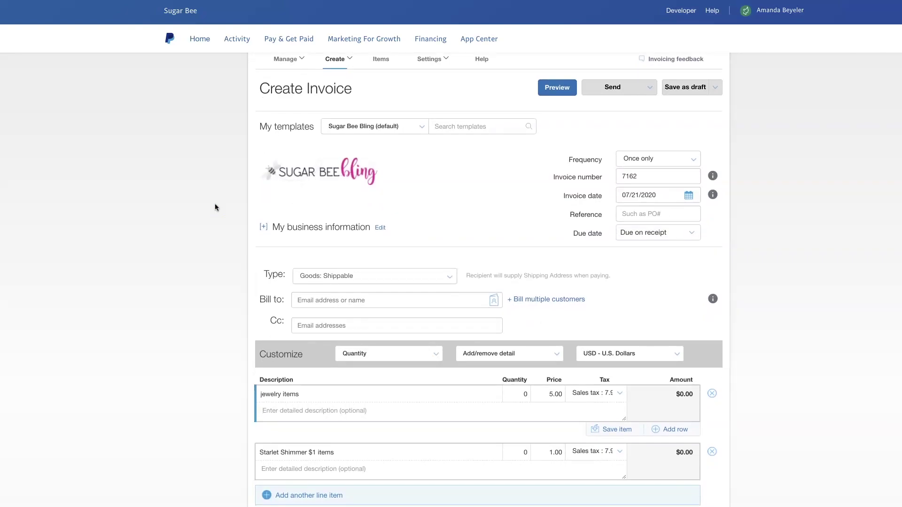
Set the jewelry items quantity to 4, bringing the total to $21.60 USD.
{"action": "left_click", "coordinate": [530, 394]}
{"action": "type", "text": "4"}
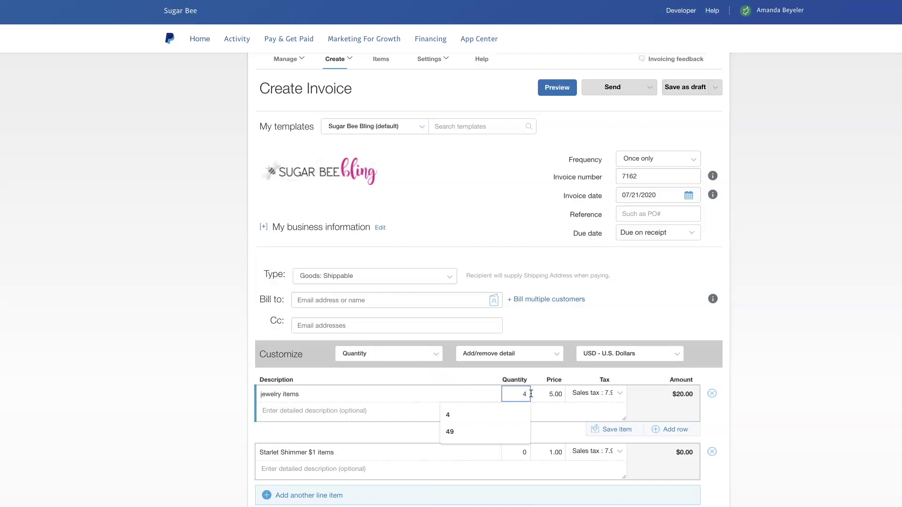
{"action": "left_click", "coordinate": [810, 404]}
{"action": "scroll", "coordinate": [809, 405], "scroll_direction": "down", "scroll_amount": 2}
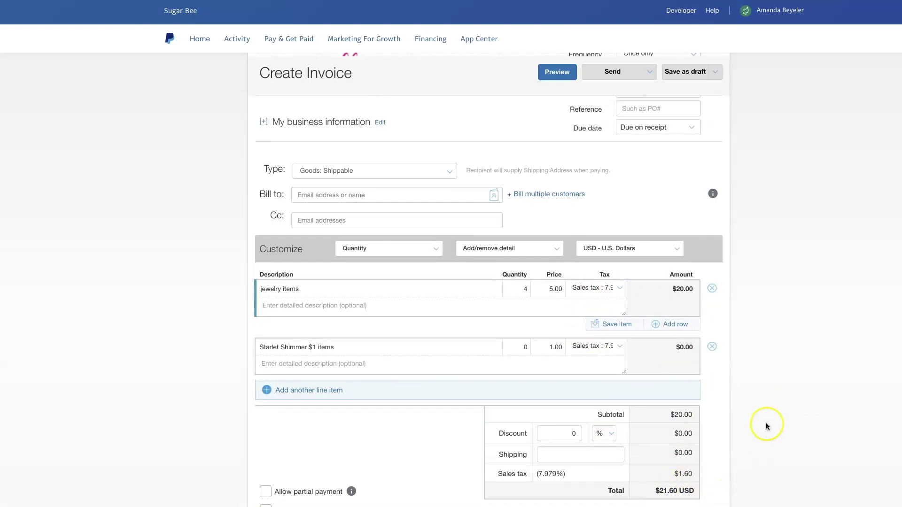
{"action": "scroll", "coordinate": [767, 424], "scroll_direction": "up", "scroll_amount": 3}
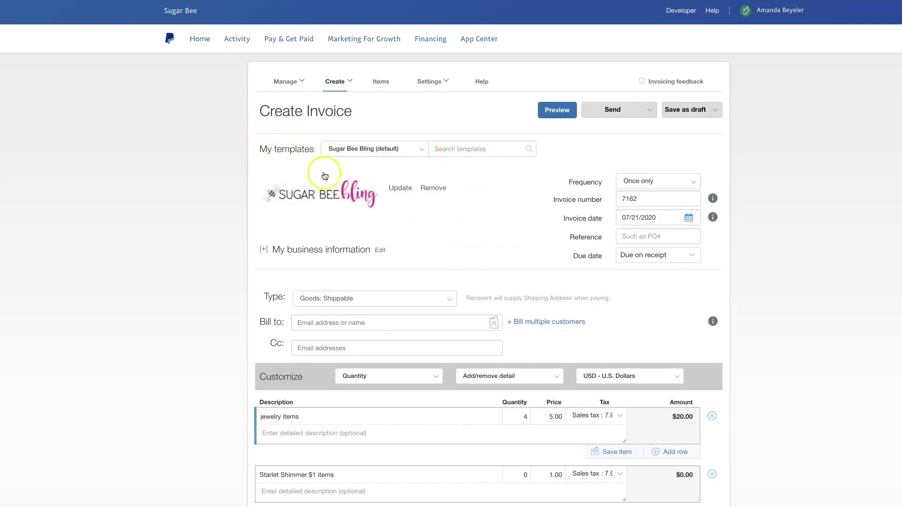
{"action": "left_click", "coordinate": [422, 151]}
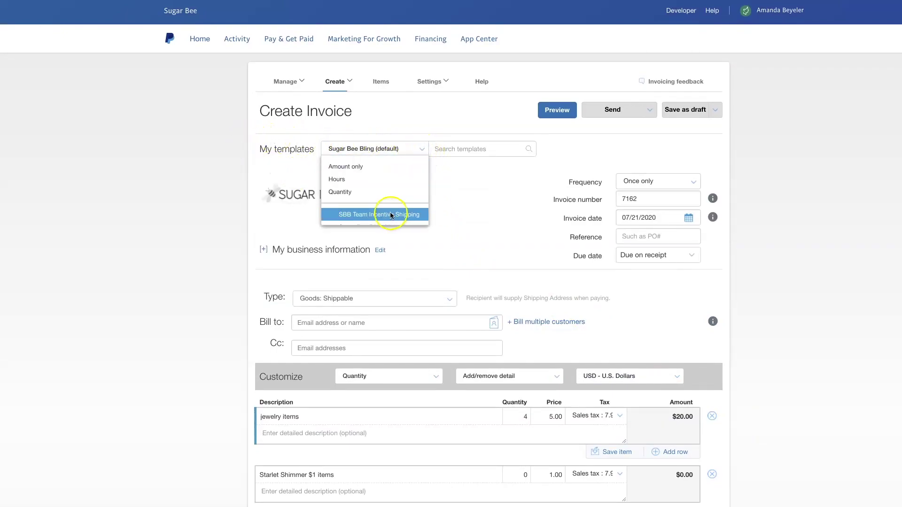
Create a new template and upload the sugar bee bling logo image as the company logo.
{"action": "scroll", "coordinate": [391, 215], "scroll_direction": "down", "scroll_amount": 3}
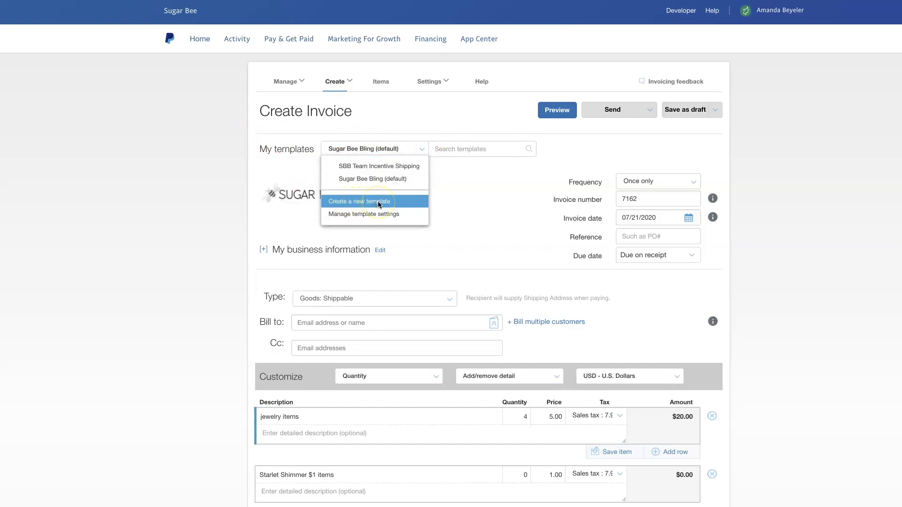
{"action": "left_click", "coordinate": [378, 205]}
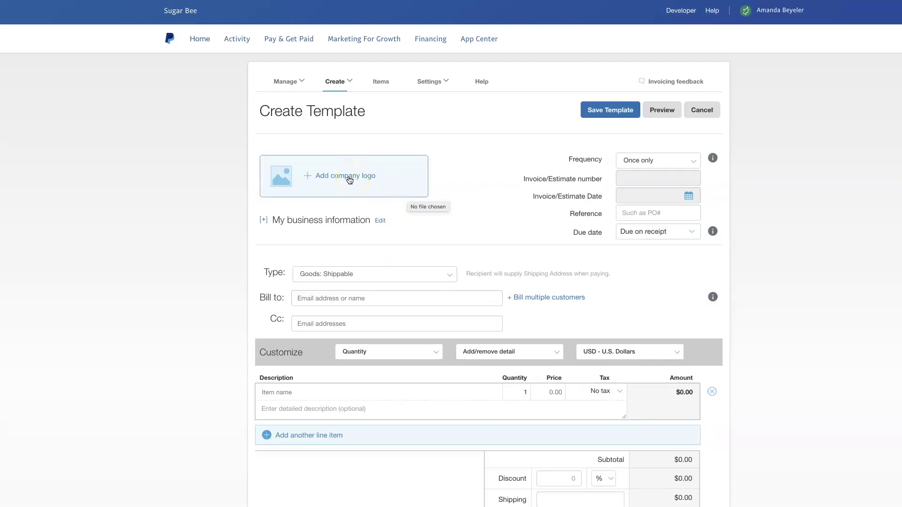
{"action": "left_click", "coordinate": [350, 179]}
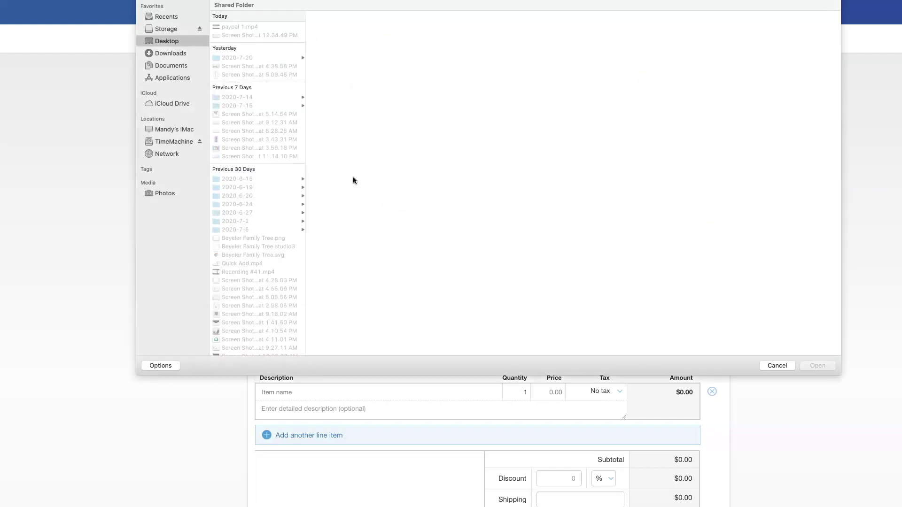
{"action": "left_click", "coordinate": [174, 34]}
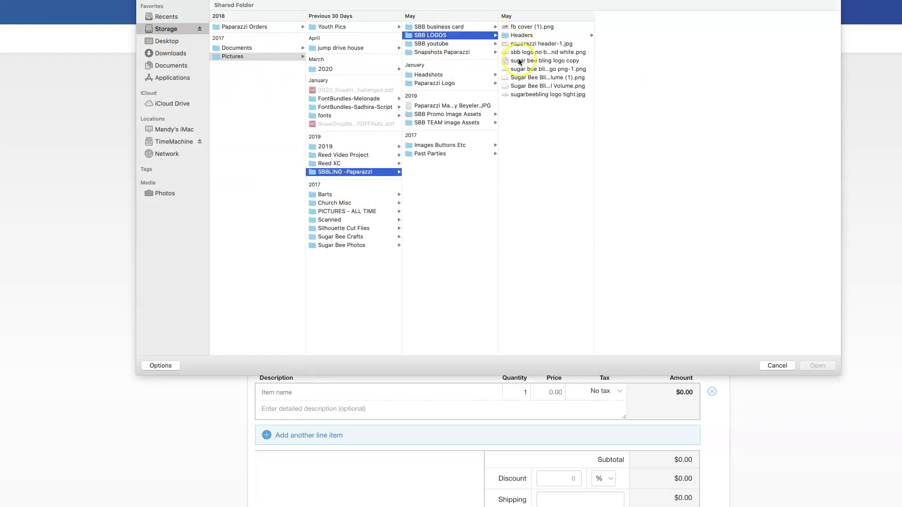
{"action": "double_click", "coordinate": [520, 61]}
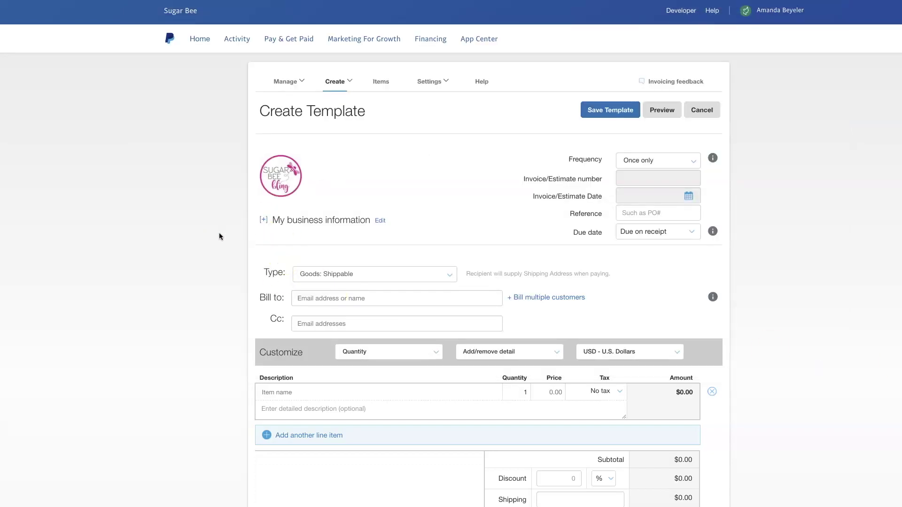
{"action": "scroll", "coordinate": [219, 232], "scroll_direction": "down", "scroll_amount": 3}
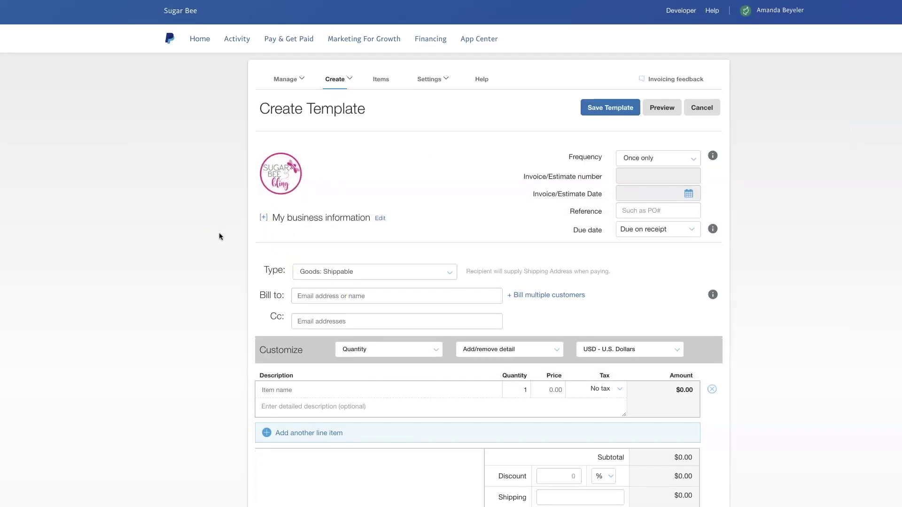
Add Necklaces and Rings at 5.00 each with 7.979% sales tax.
{"action": "left_click", "coordinate": [287, 271]}
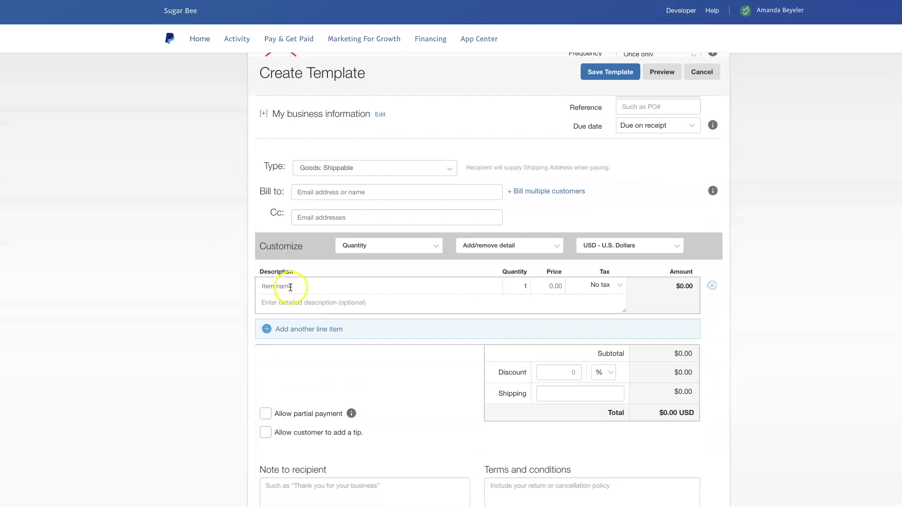
{"action": "left_click", "coordinate": [288, 286]}
{"action": "type", "text": "J"}
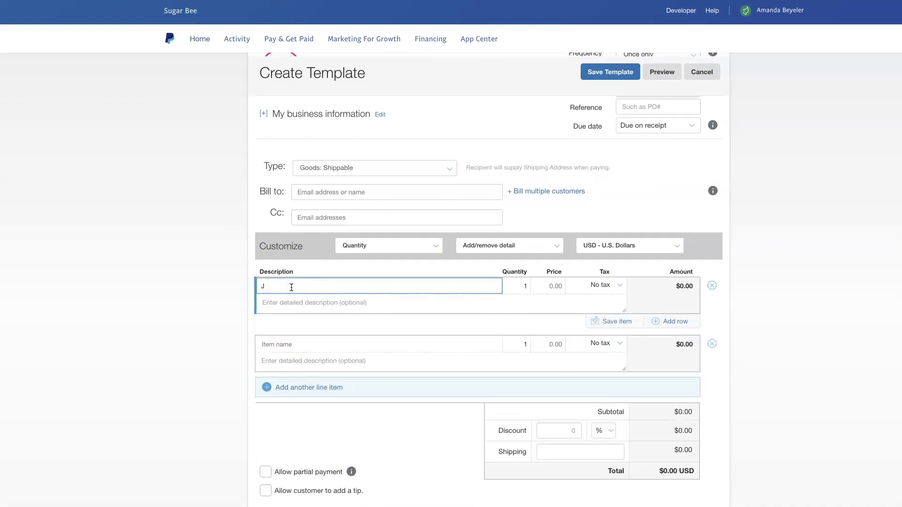
{"action": "key", "text": "BackSpace"}
{"action": "type", "text": "Necklaces"}
{"action": "left_click", "coordinate": [548, 287]}
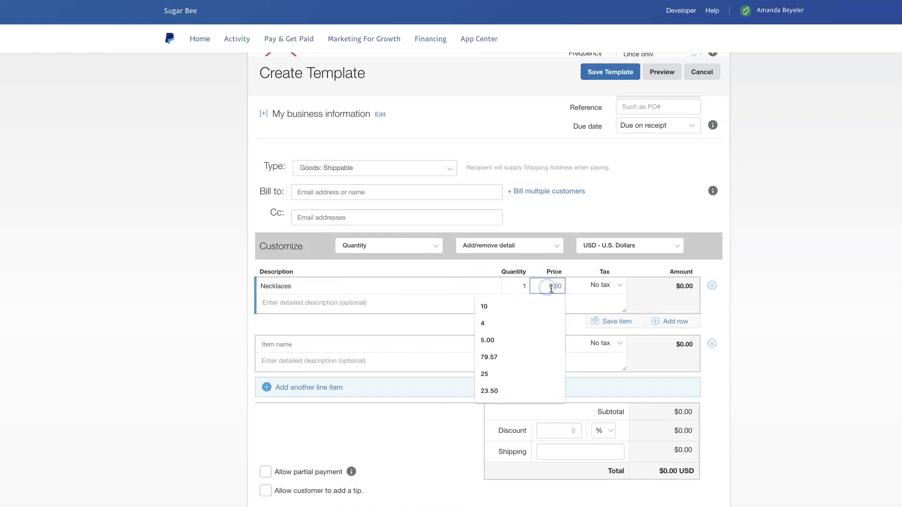
{"action": "left_click", "coordinate": [499, 344]}
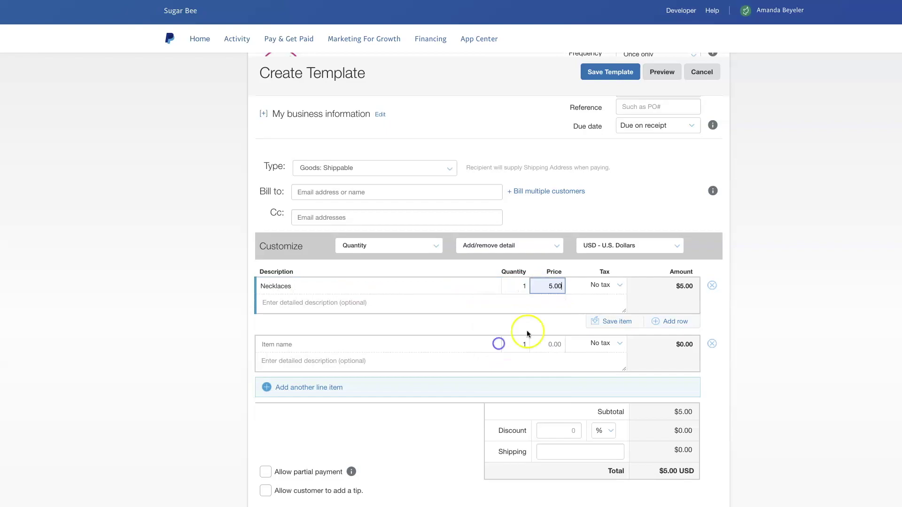
{"action": "left_click", "coordinate": [618, 287]}
{"action": "left_click", "coordinate": [619, 331]}
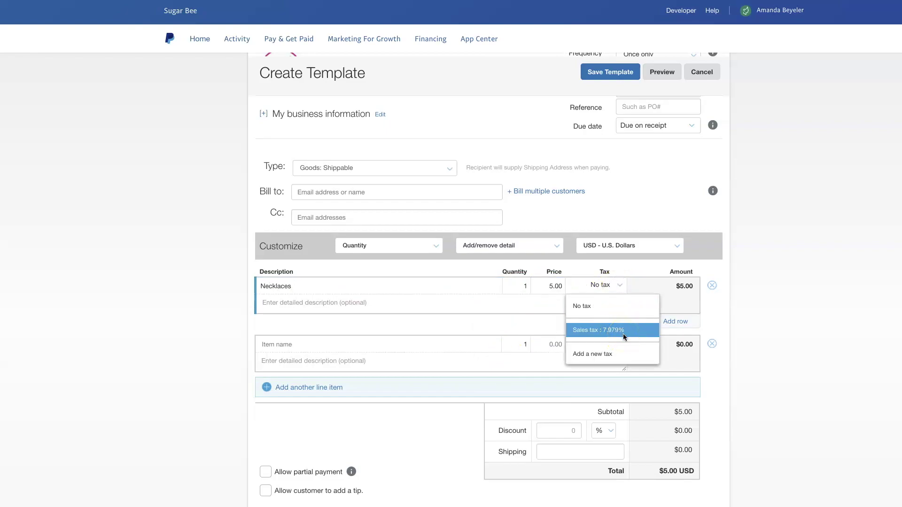
{"action": "left_click", "coordinate": [623, 334]}
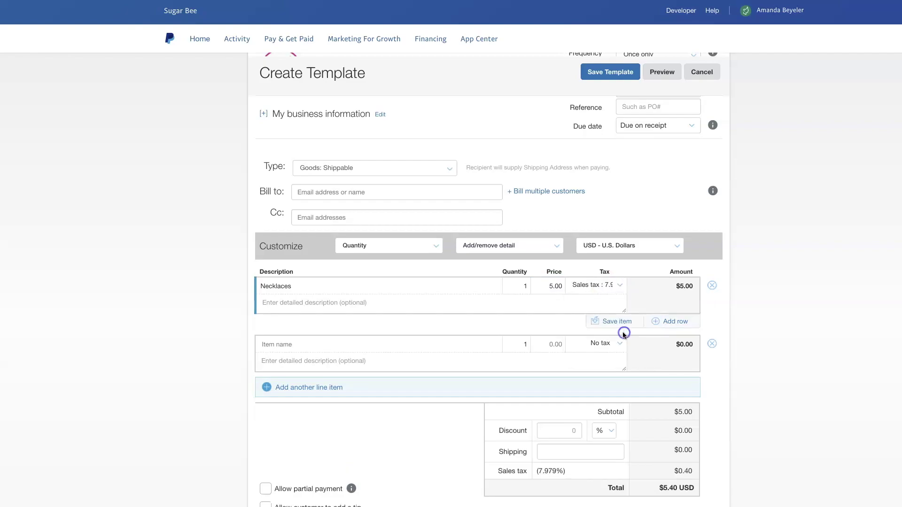
{"action": "left_click", "coordinate": [314, 346]}
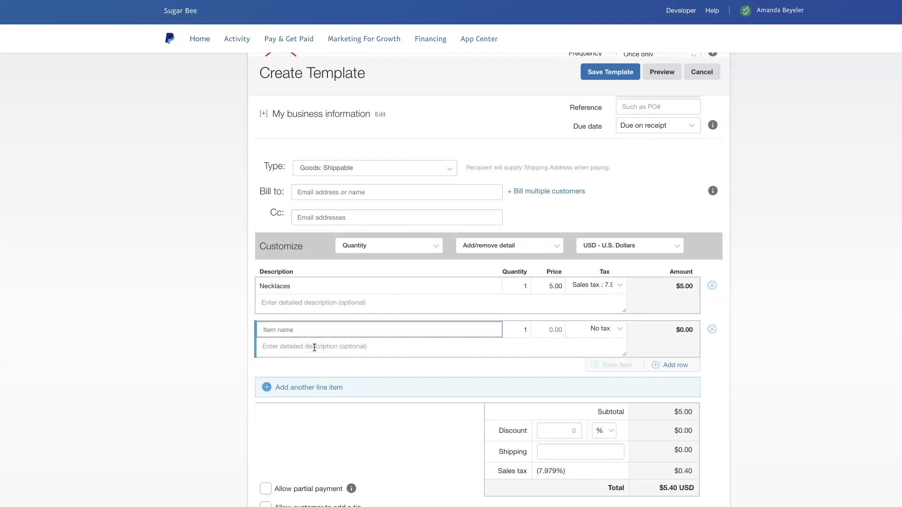
{"action": "type", "text": "Rings"}
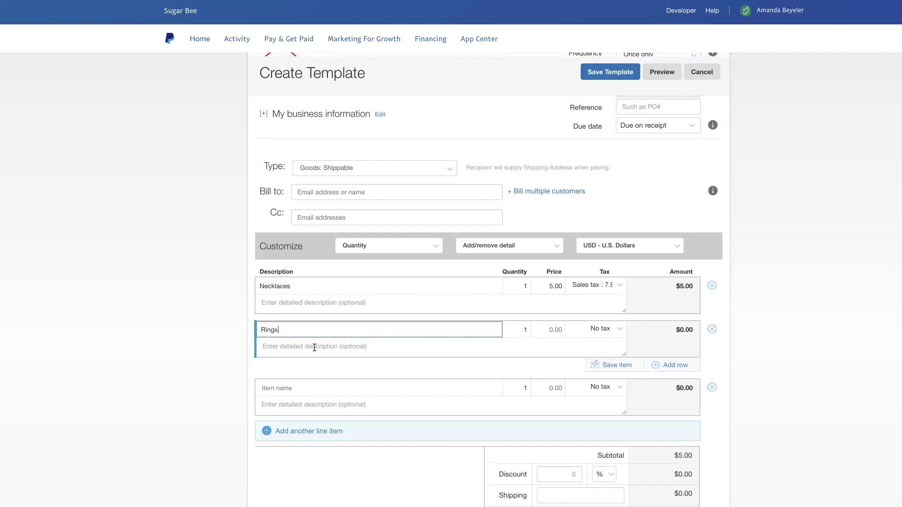
{"action": "left_click", "coordinate": [554, 330]}
{"action": "left_click", "coordinate": [492, 385]}
{"action": "left_click", "coordinate": [600, 328]}
{"action": "left_click", "coordinate": [608, 372]}
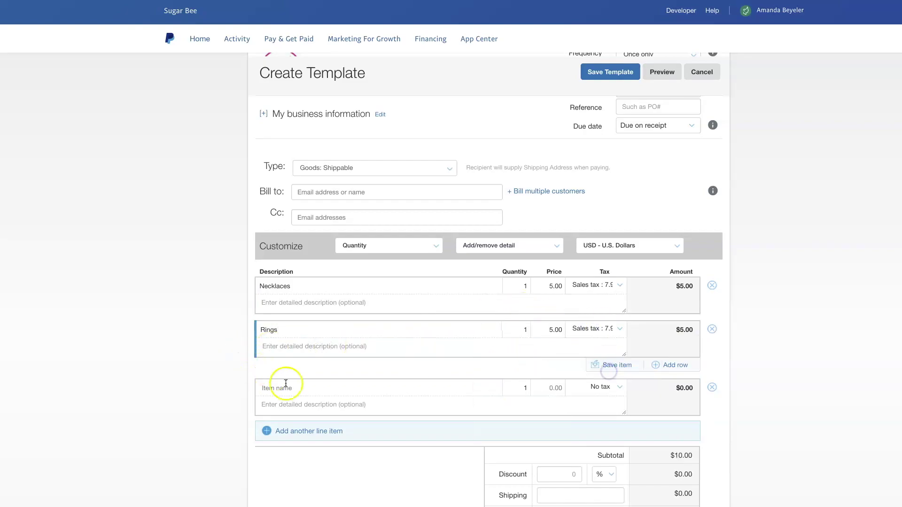
Add Earrings at 5 and Starlet Shimmer at 1.00, both with sales tax.
{"action": "left_click", "coordinate": [285, 385]}
{"action": "type", "text": "Earrings"}
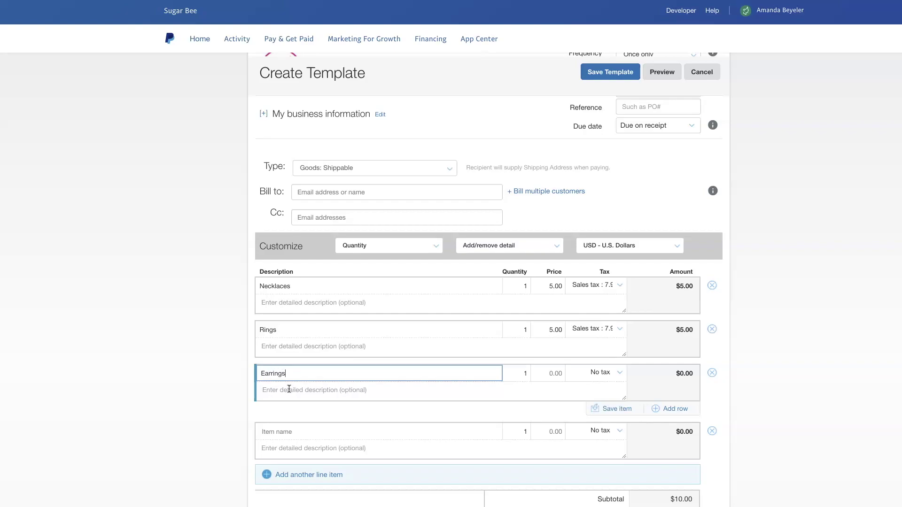
{"action": "left_click", "coordinate": [553, 374]}
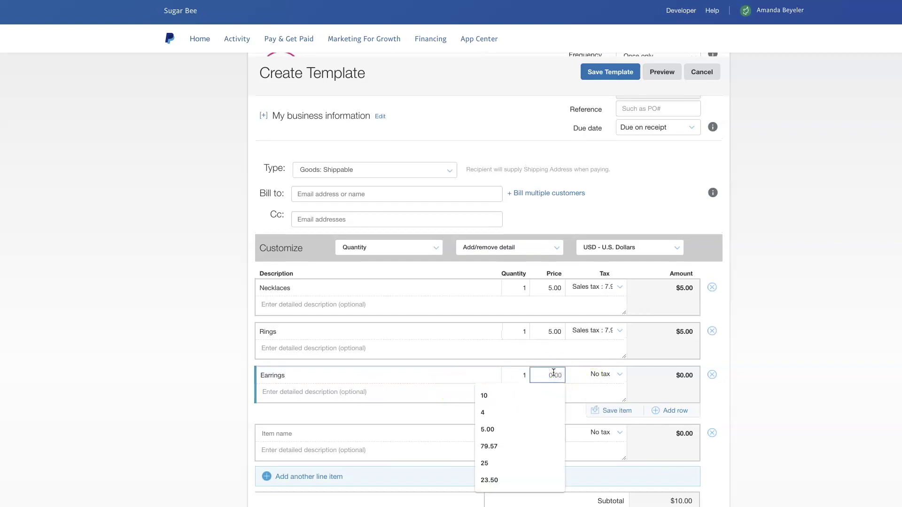
{"action": "type", "text": "5"}
{"action": "left_click", "coordinate": [602, 373]}
{"action": "left_click", "coordinate": [608, 421]}
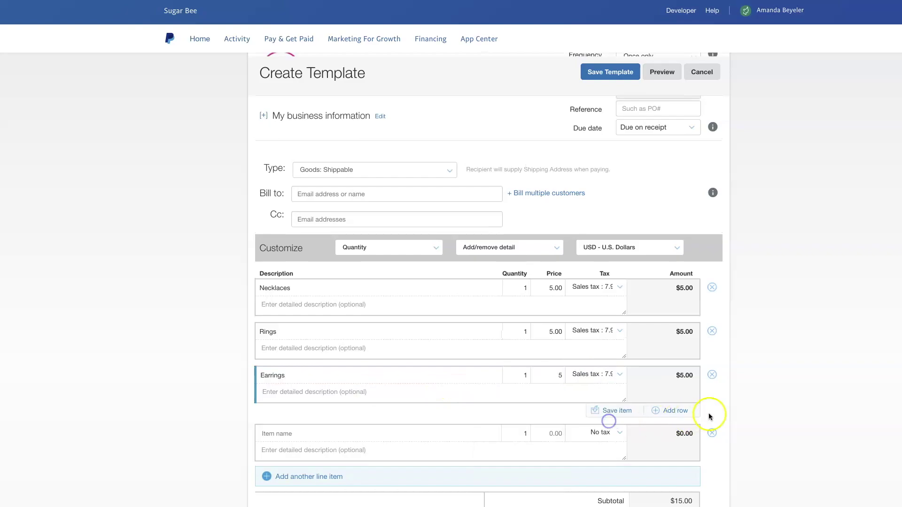
{"action": "left_click", "coordinate": [348, 398]}
{"action": "type", "text": "Starlet Shimmer"}
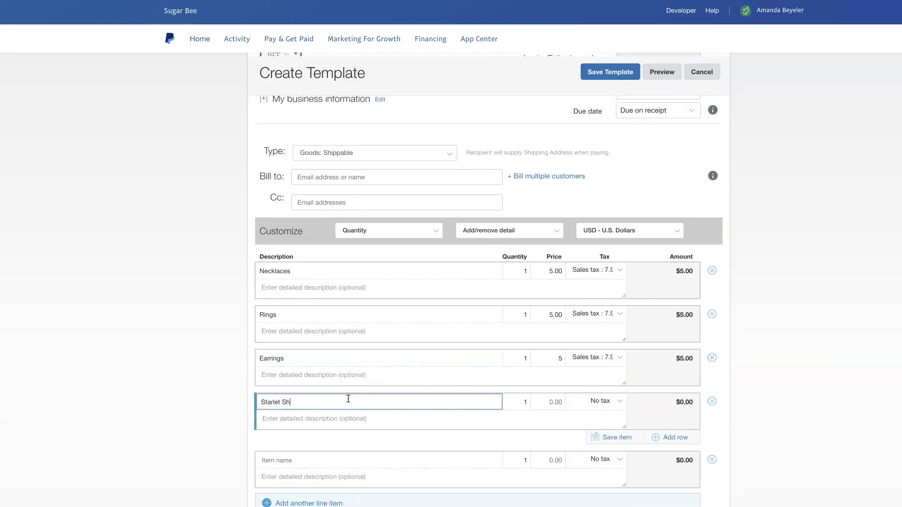
{"action": "left_click", "coordinate": [548, 402]}
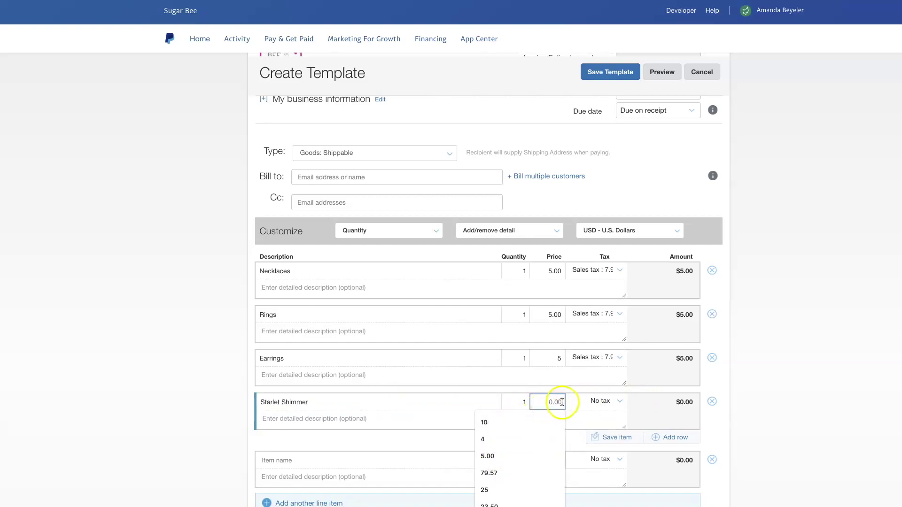
{"action": "type", "text": "1.00"}
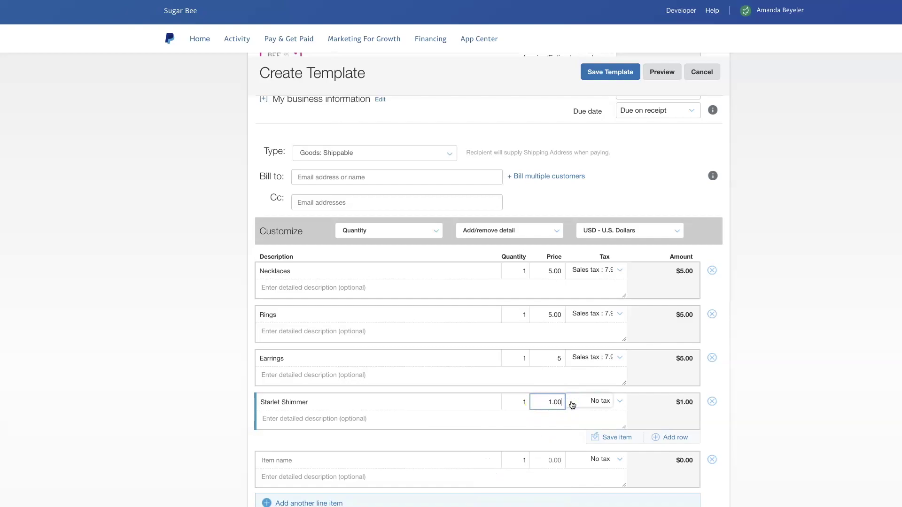
{"action": "left_click", "coordinate": [623, 402]}
{"action": "left_click", "coordinate": [604, 442]}
{"action": "scroll", "coordinate": [797, 427], "scroll_direction": "down", "scroll_amount": 5}
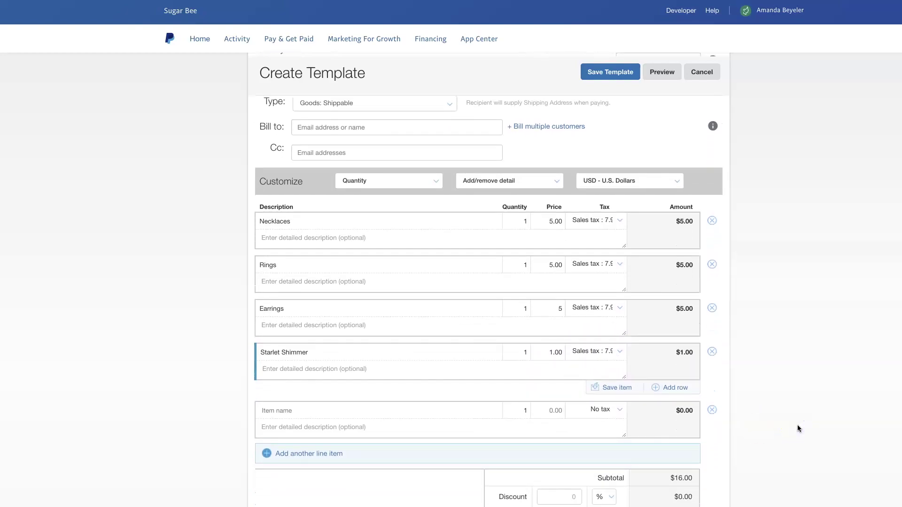
Write 'You are AWESOME!!' as the template's note to recipient.
{"action": "left_click", "coordinate": [369, 428]}
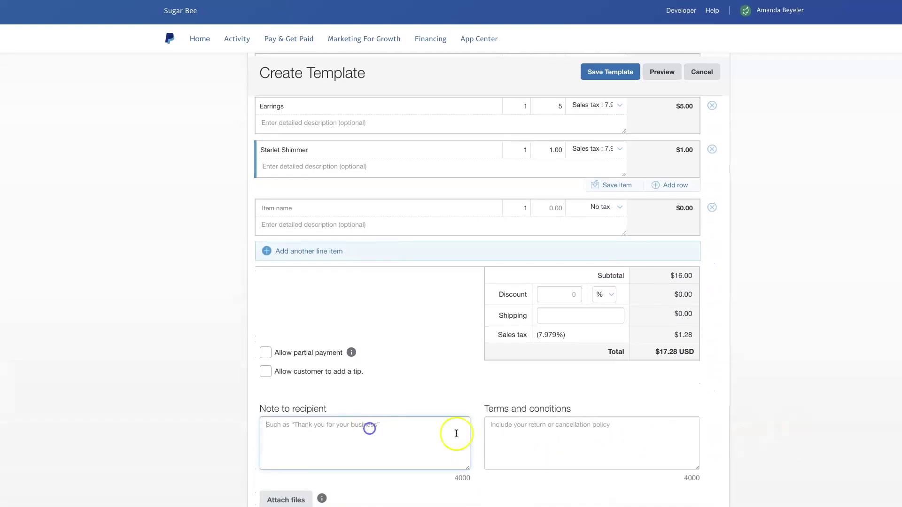
{"action": "type", "text": "You are AWESOME!!"}
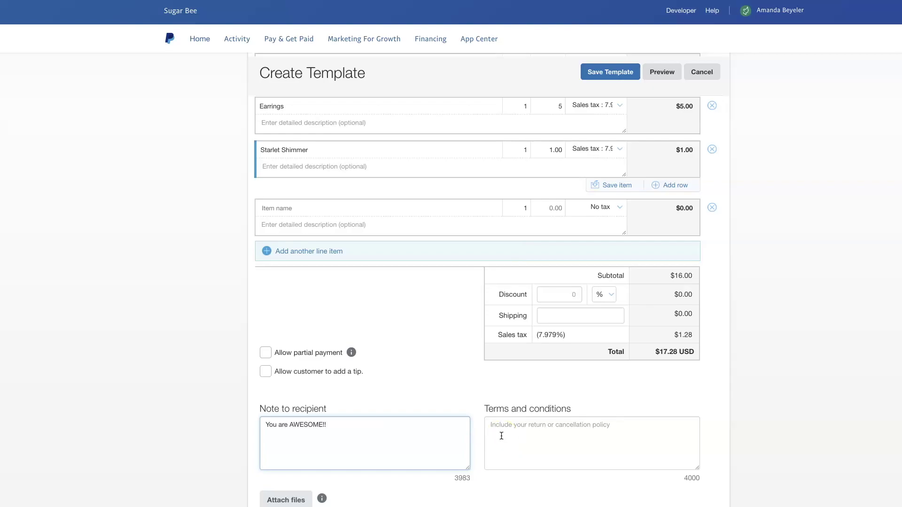
{"action": "left_click", "coordinate": [631, 434]}
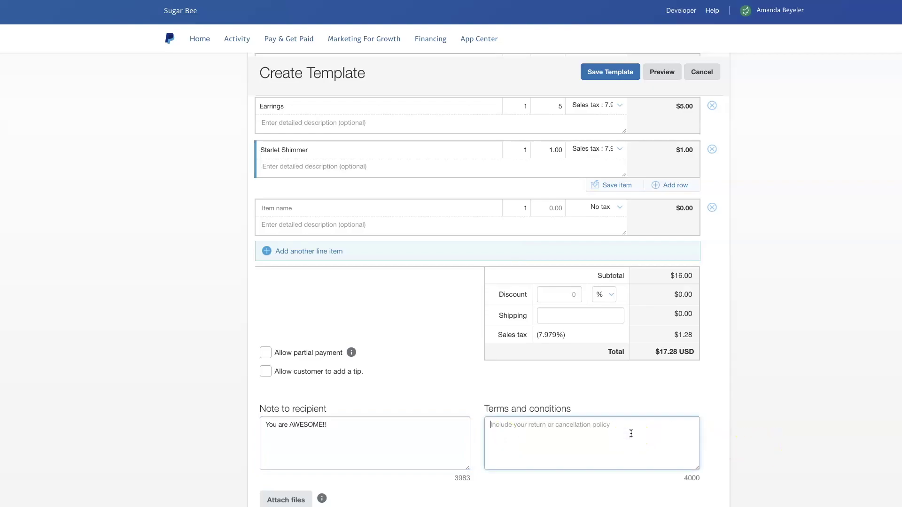
{"action": "scroll", "coordinate": [630, 434], "scroll_direction": "down", "scroll_amount": 1}
{"action": "left_click", "coordinate": [530, 306]}
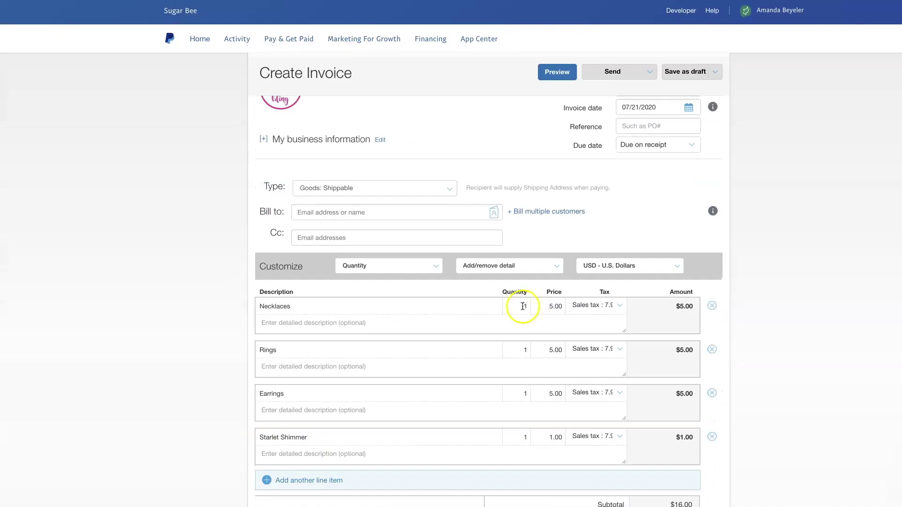
{"action": "left_click", "coordinate": [529, 306]}
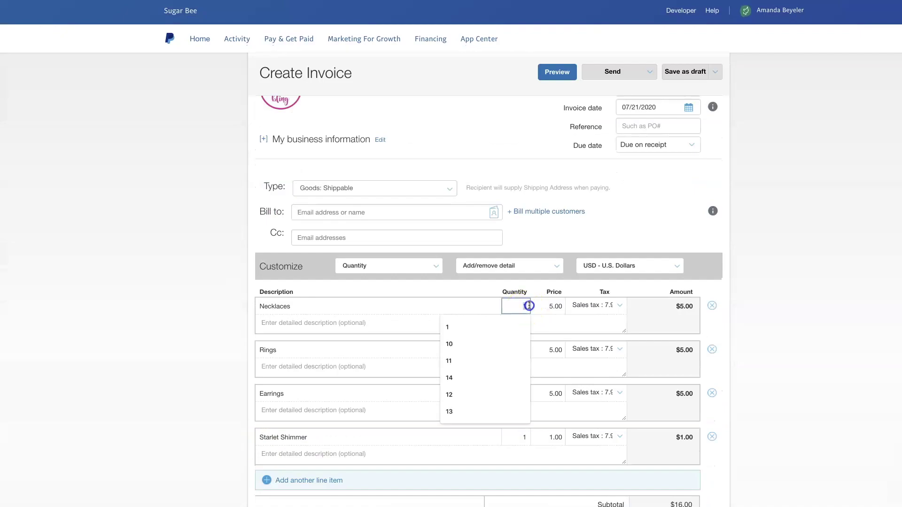
Set the Necklaces, Rings and Earrings quantities to 0.
{"action": "type", "text": "0"}
{"action": "left_click", "coordinate": [776, 333]}
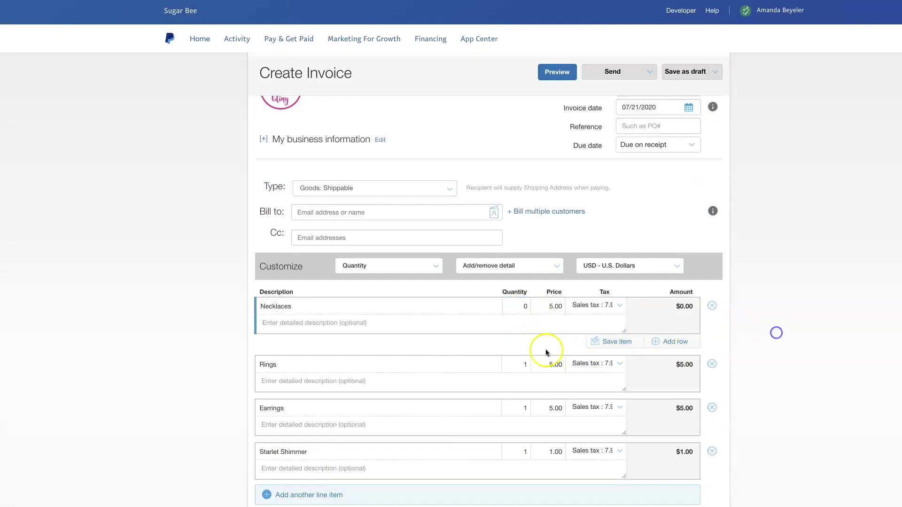
{"action": "left_click", "coordinate": [521, 364]}
{"action": "type", "text": "0"}
{"action": "left_click", "coordinate": [810, 375]}
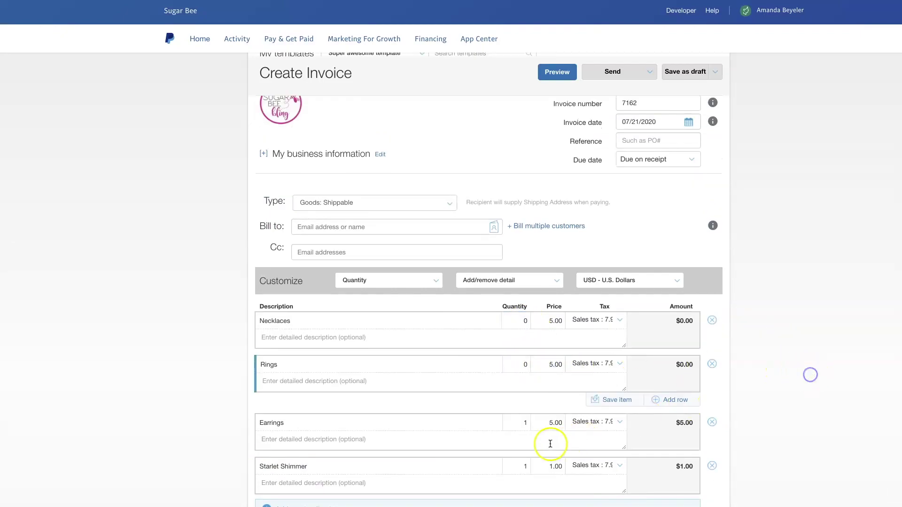
{"action": "left_click", "coordinate": [524, 423]}
{"action": "type", "text": "0"}
{"action": "left_click", "coordinate": [787, 450]}
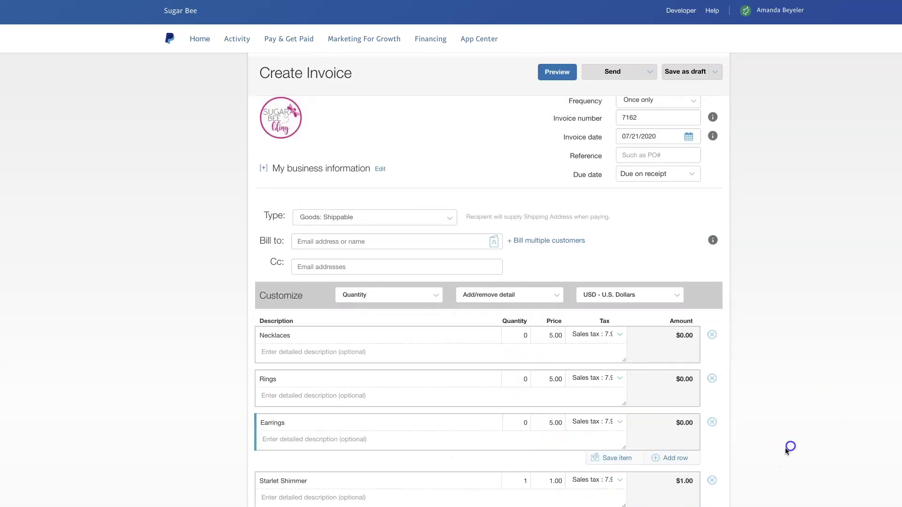
Set the Starlet Shimmer quantity to 0 and delete the empty line item.
{"action": "left_click", "coordinate": [521, 481]}
{"action": "scroll", "coordinate": [725, 471], "scroll_direction": "up", "scroll_amount": 1}
{"action": "left_click", "coordinate": [787, 449]}
{"action": "scroll", "coordinate": [783, 450], "scroll_direction": "down", "scroll_amount": 2}
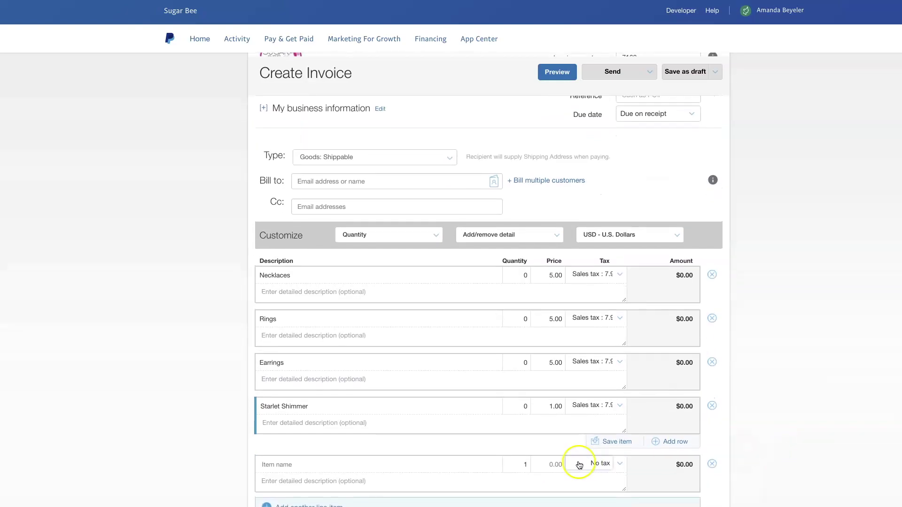
{"action": "left_click", "coordinate": [712, 464]}
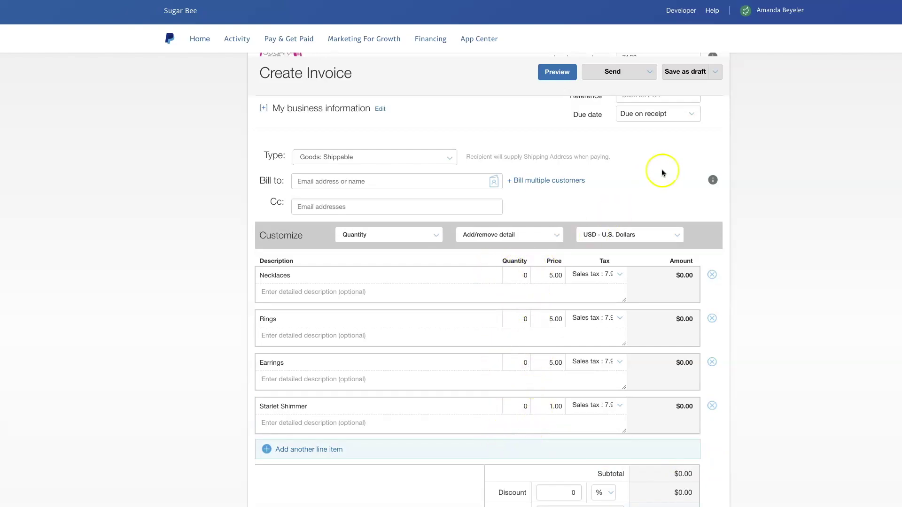
Enter a 4.00 shipping charge in the invoice totals.
{"action": "scroll", "coordinate": [613, 314], "scroll_direction": "down", "scroll_amount": 4}
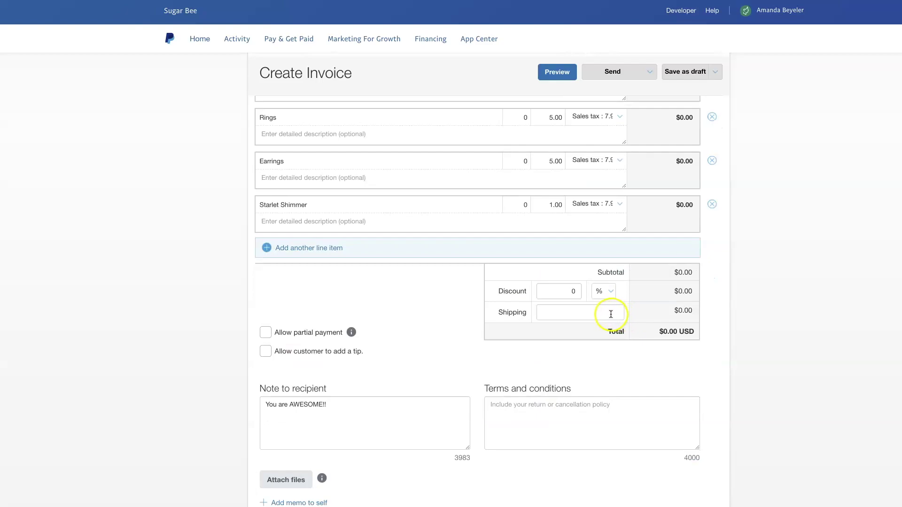
{"action": "left_click", "coordinate": [611, 314]}
{"action": "type", "text": "4"}
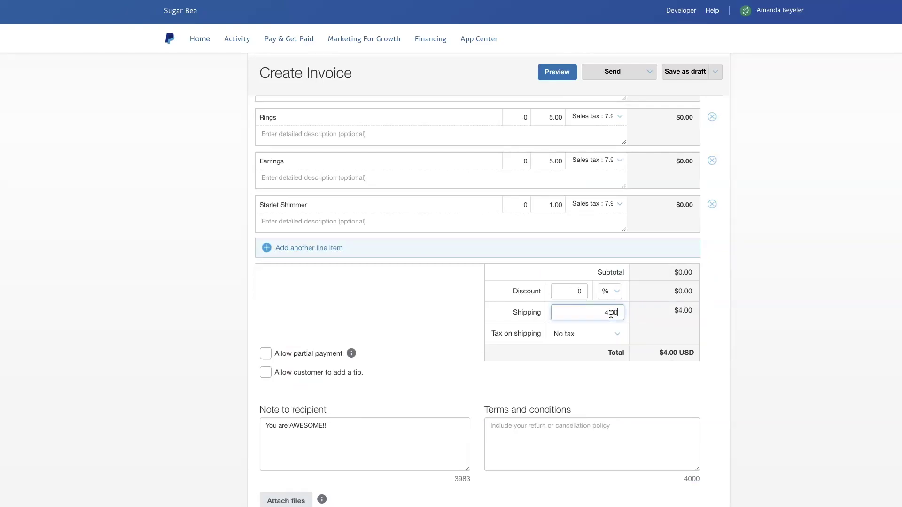
{"action": "left_click", "coordinate": [754, 294]}
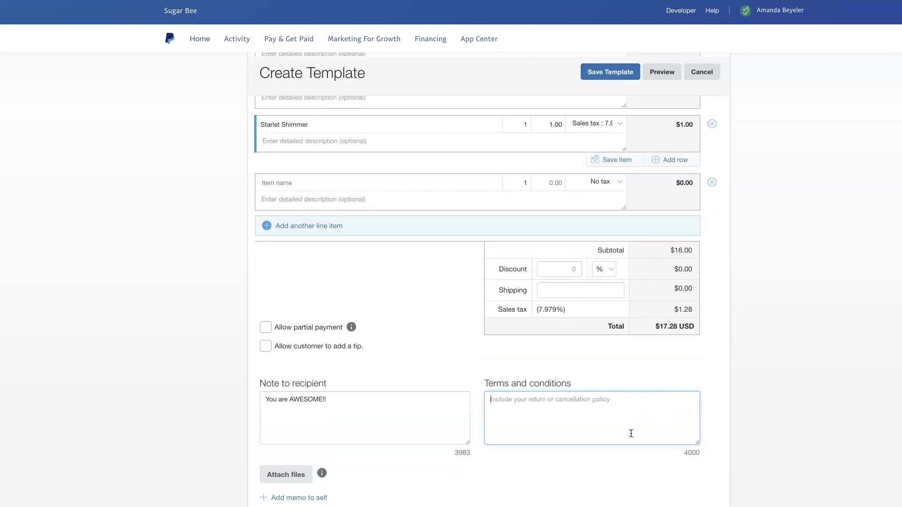
{"action": "scroll", "coordinate": [631, 433], "scroll_direction": "up", "scroll_amount": 8}
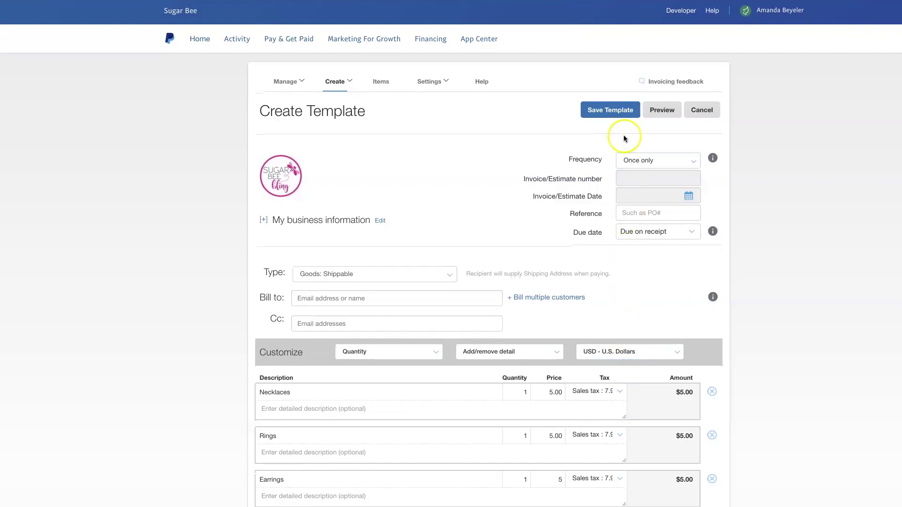
Save the form as a template named 'Sugar accessories template'.
{"action": "left_click", "coordinate": [613, 110]}
{"action": "left_click", "coordinate": [489, 91]}
{"action": "type", "text": "Sugar accessories template"}
{"action": "left_click", "coordinate": [371, 144]}
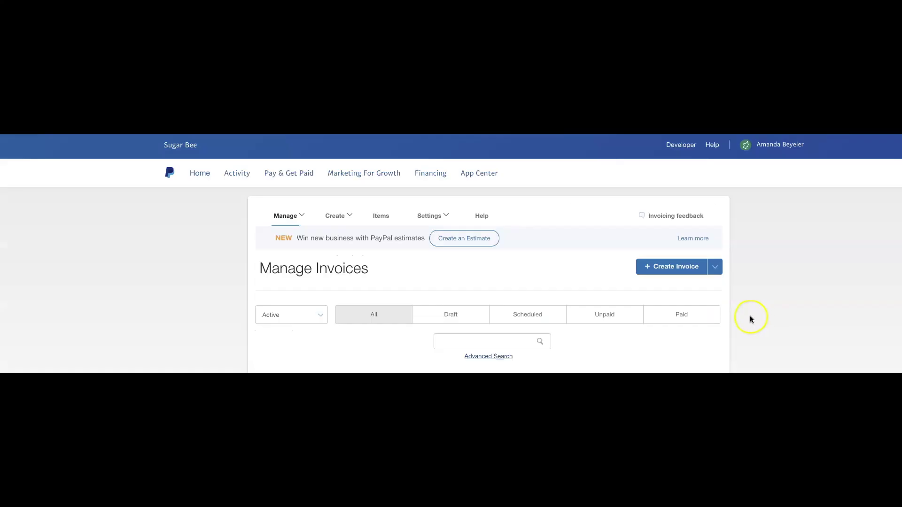
Start a new invoice from the Super awesome template and review its prefilled jewellery items.
{"action": "left_click", "coordinate": [674, 269]}
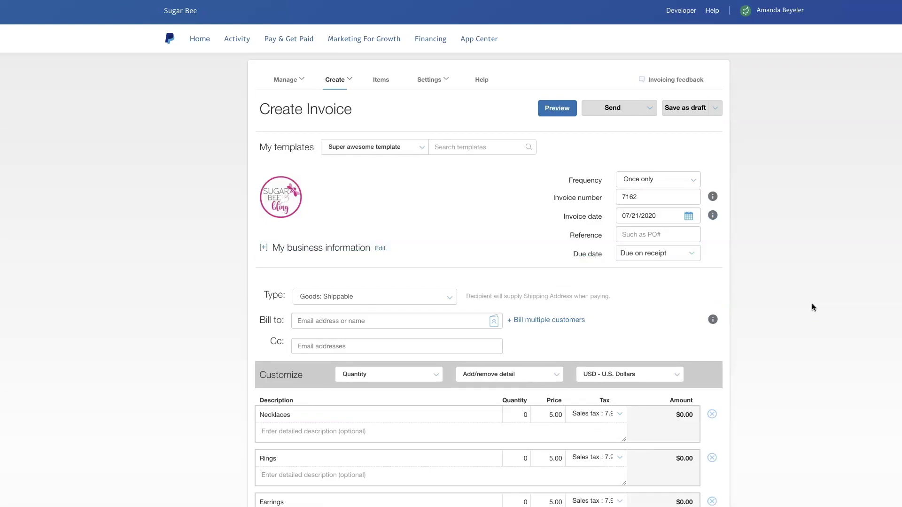
{"action": "scroll", "coordinate": [813, 308], "scroll_direction": "down", "scroll_amount": 5}
{"action": "scroll", "coordinate": [812, 307], "scroll_direction": "down", "scroll_amount": 2}
{"action": "scroll", "coordinate": [813, 308], "scroll_direction": "up", "scroll_amount": 2}
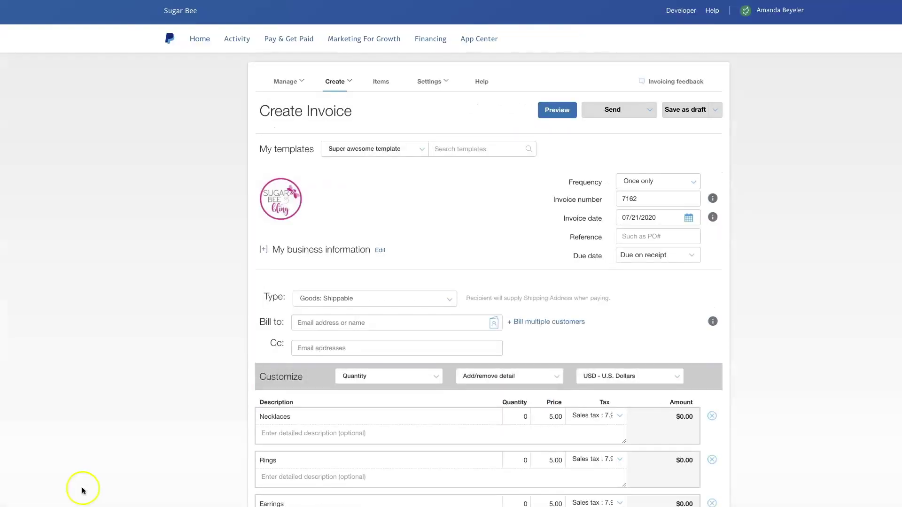
{"action": "left_click", "coordinate": [317, 324]}
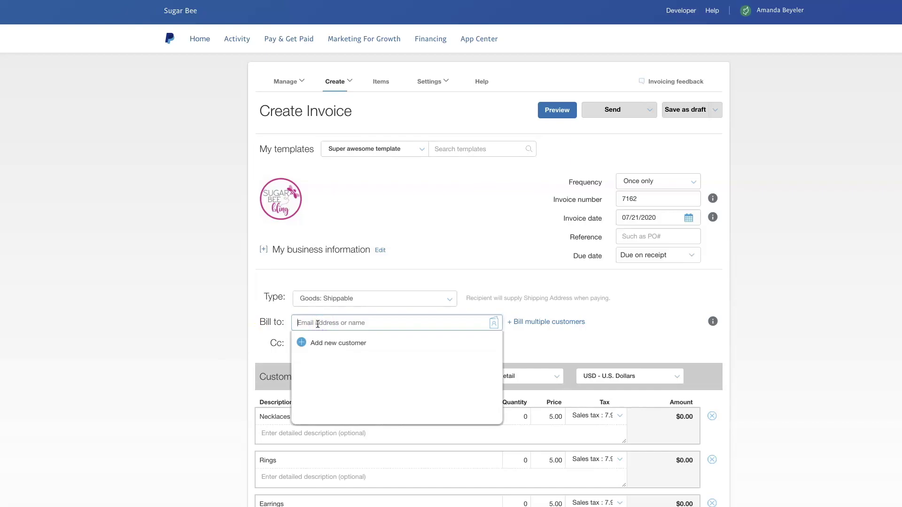
Enter quantities of 2 Necklaces and 4 Earrings for a $30.00 subtotal.
{"action": "left_click", "coordinate": [179, 305]}
{"action": "scroll", "coordinate": [180, 306], "scroll_direction": "down", "scroll_amount": 3}
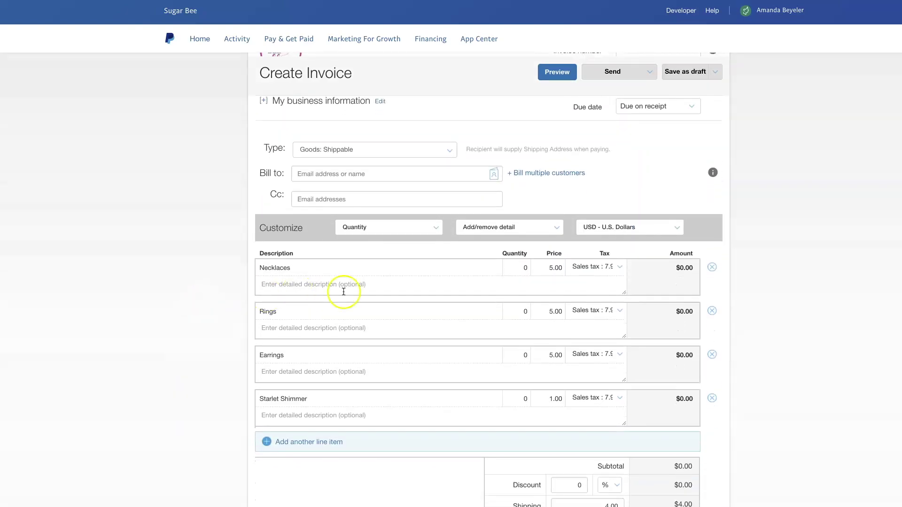
{"action": "left_click", "coordinate": [529, 266]}
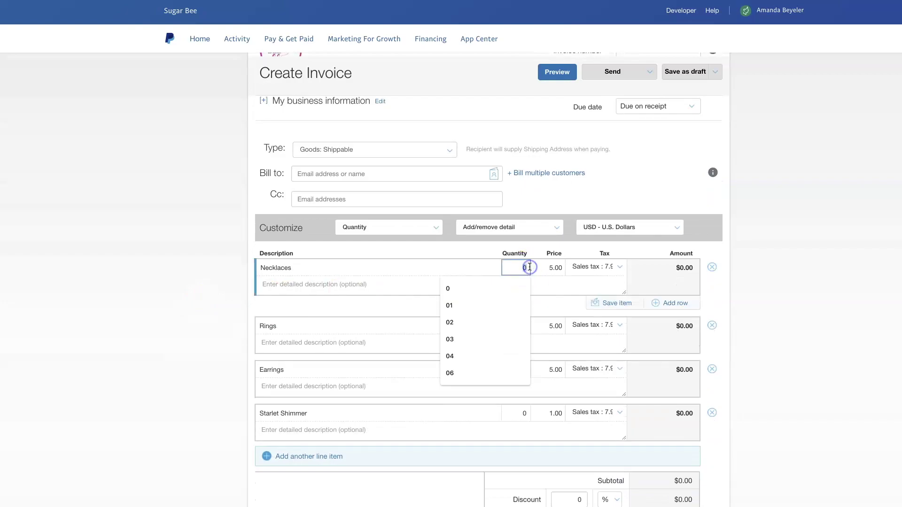
{"action": "type", "text": "2"}
{"action": "left_click", "coordinate": [808, 293]}
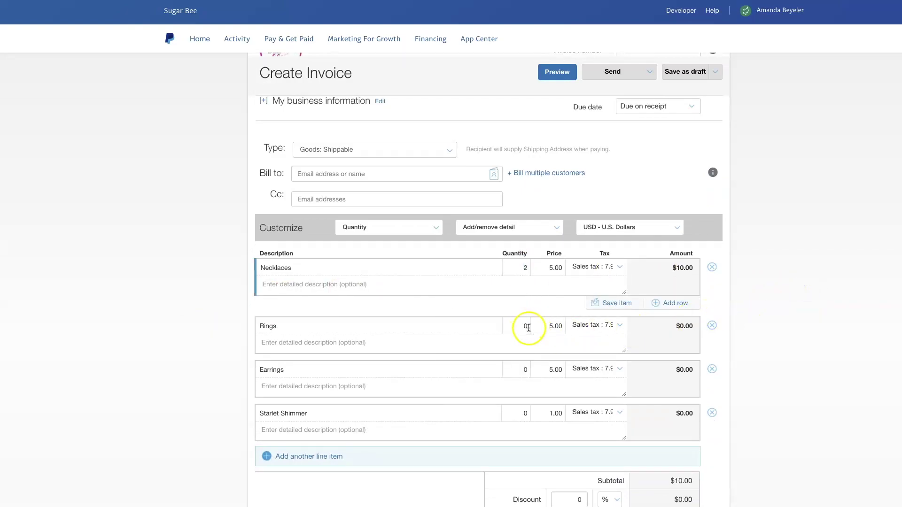
{"action": "left_click", "coordinate": [523, 370]}
{"action": "type", "text": "4"}
{"action": "left_click", "coordinate": [800, 379]}
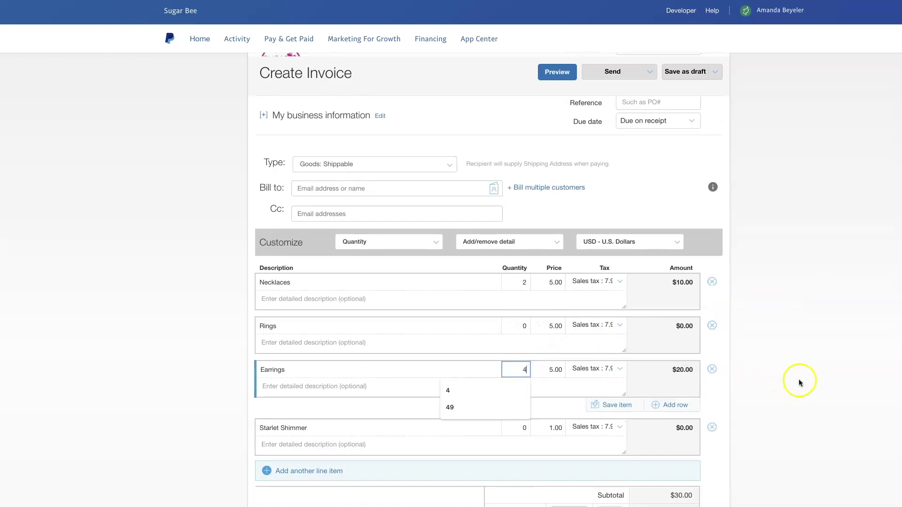
{"action": "scroll", "coordinate": [782, 403], "scroll_direction": "down", "scroll_amount": 1}
{"action": "scroll", "coordinate": [782, 403], "scroll_direction": "down", "scroll_amount": 3}
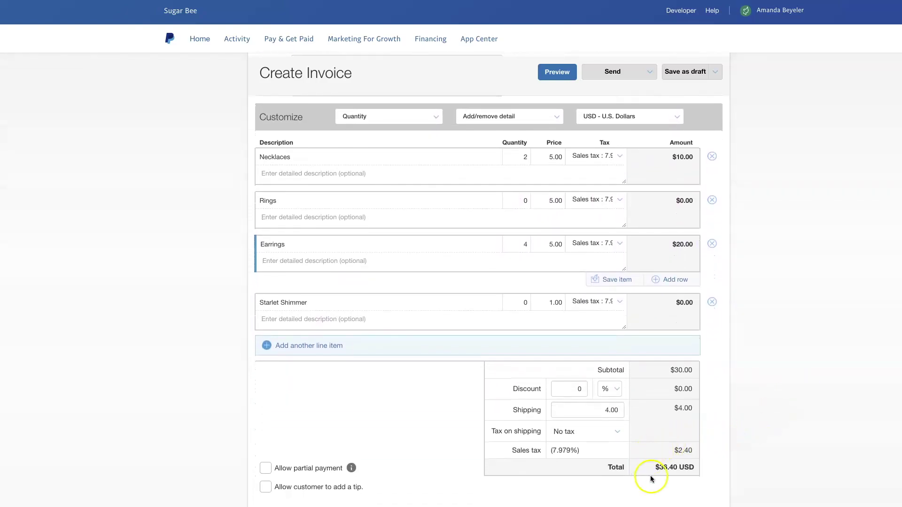
{"action": "scroll", "coordinate": [749, 428], "scroll_direction": "up", "scroll_amount": 3}
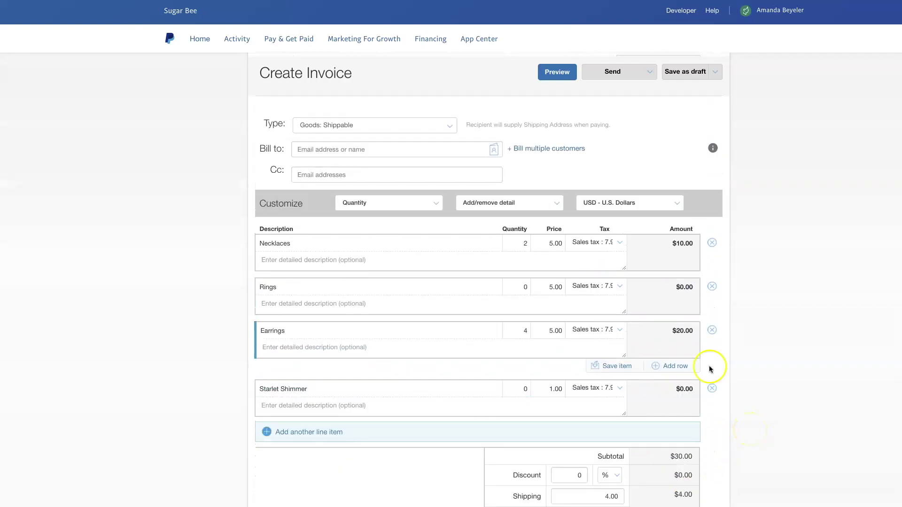
{"action": "left_click", "coordinate": [629, 75]}
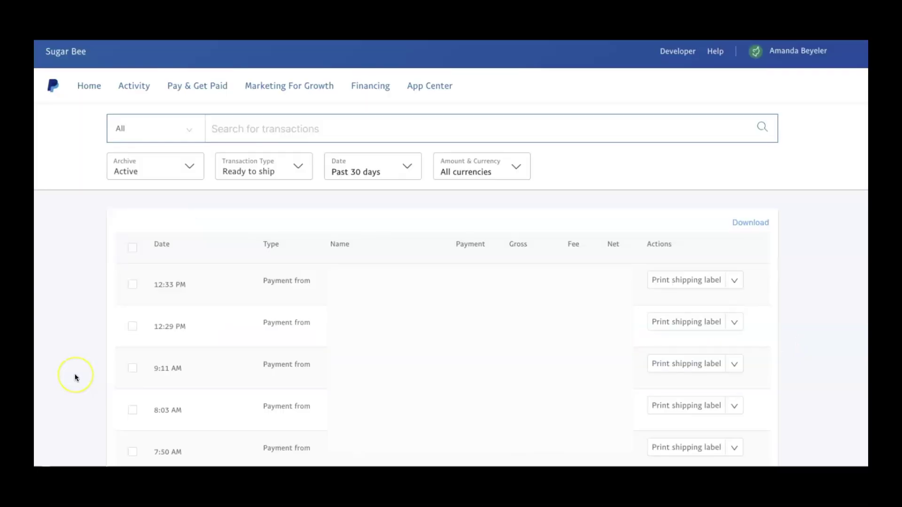
Filter transactions to Ready to ship and choose Print shipping label for the 9:11 AM payment.
{"action": "left_click", "coordinate": [298, 167]}
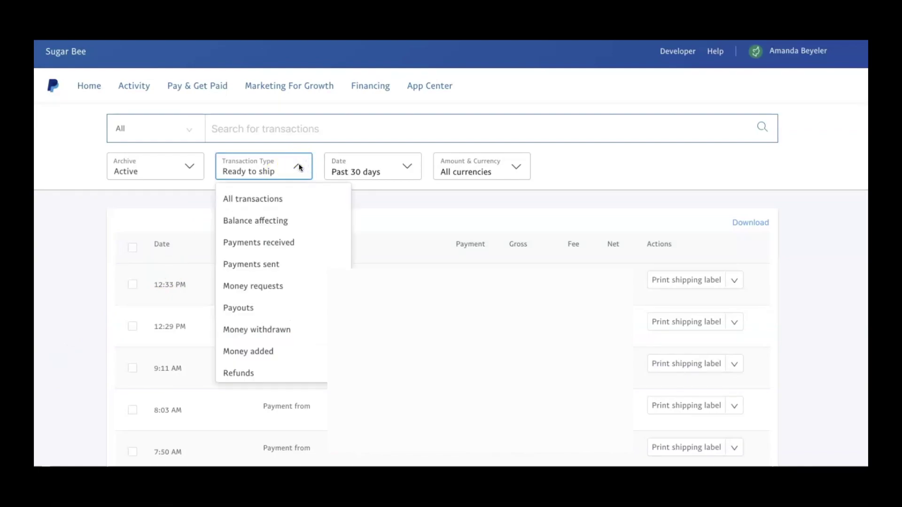
{"action": "scroll", "coordinate": [279, 309], "scroll_direction": "down", "scroll_amount": 4}
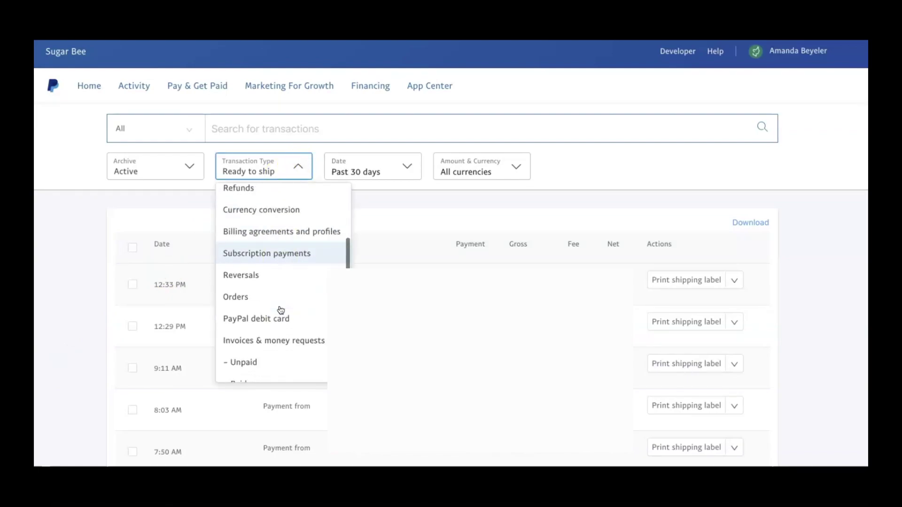
{"action": "scroll", "coordinate": [280, 308], "scroll_direction": "down", "scroll_amount": 3}
{"action": "left_click_drag", "start_coordinate": [278, 305], "coordinate": [264, 283]}
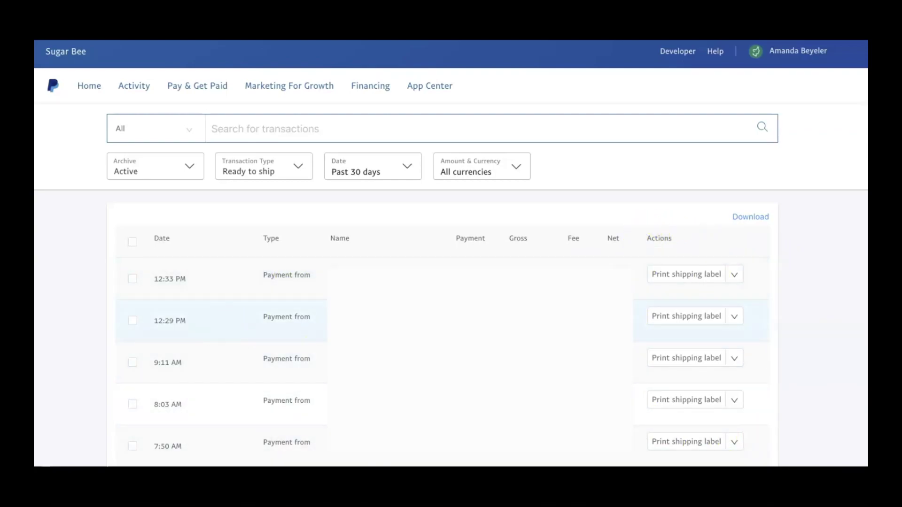
{"action": "left_click", "coordinate": [707, 359]}
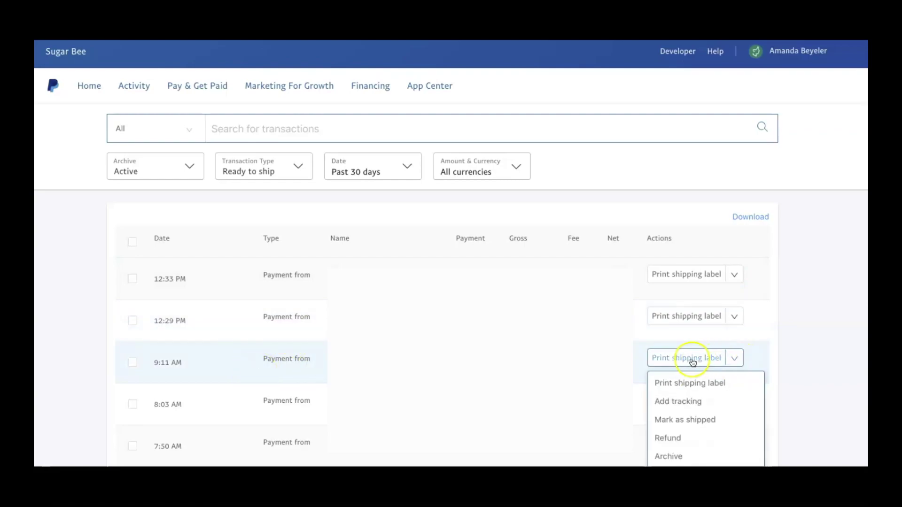
{"action": "left_click", "coordinate": [819, 353]}
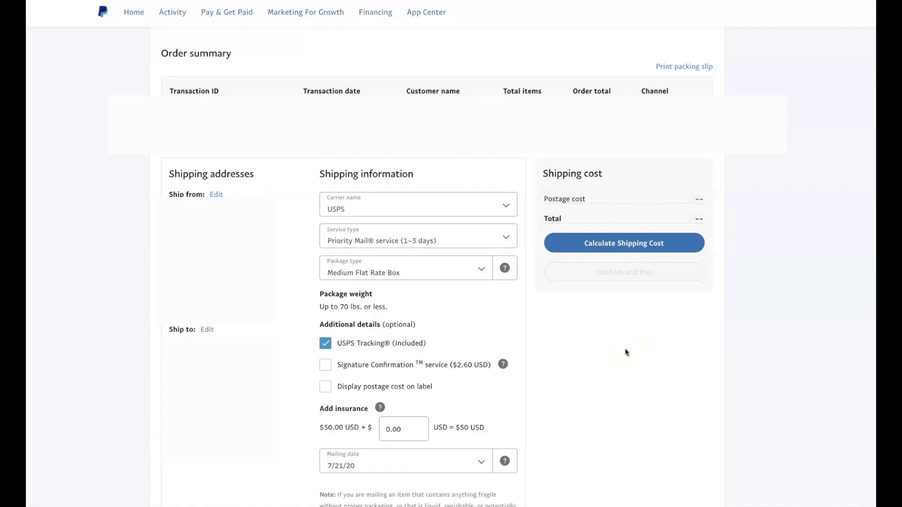
Switch the USPS service type to First-Class Mail Parcel.
{"action": "left_click", "coordinate": [619, 349]}
{"action": "left_click", "coordinate": [506, 238]}
{"action": "left_click", "coordinate": [506, 238]}
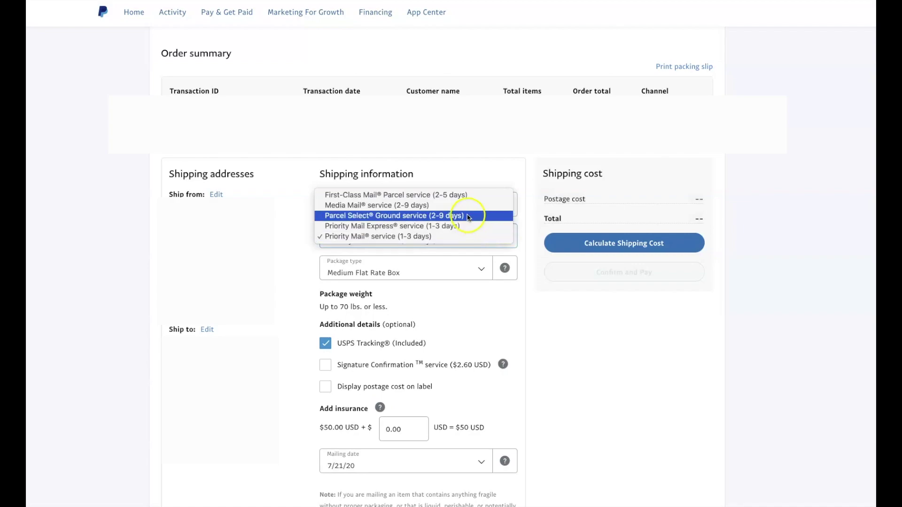
{"action": "left_click", "coordinate": [446, 195]}
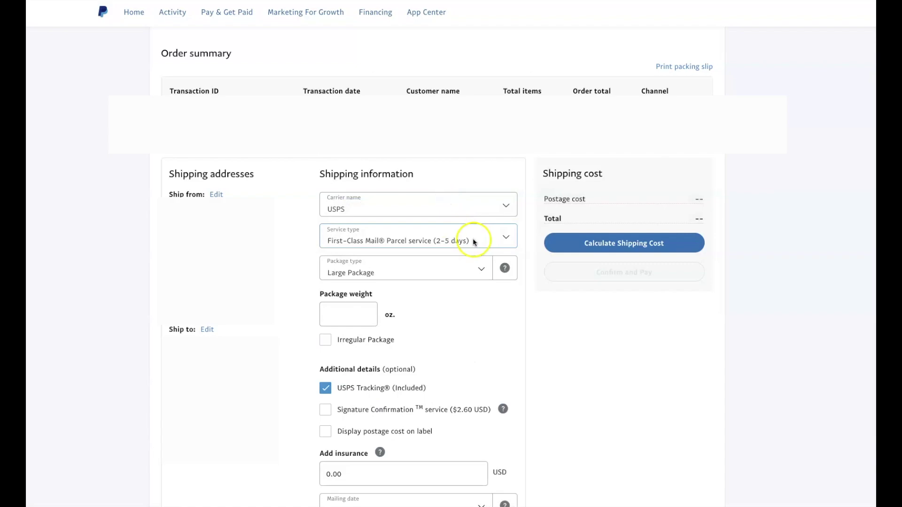
Enter a 4 oz package weight, calculate the $2.84 postage, and pay for the label.
{"action": "left_click", "coordinate": [370, 315]}
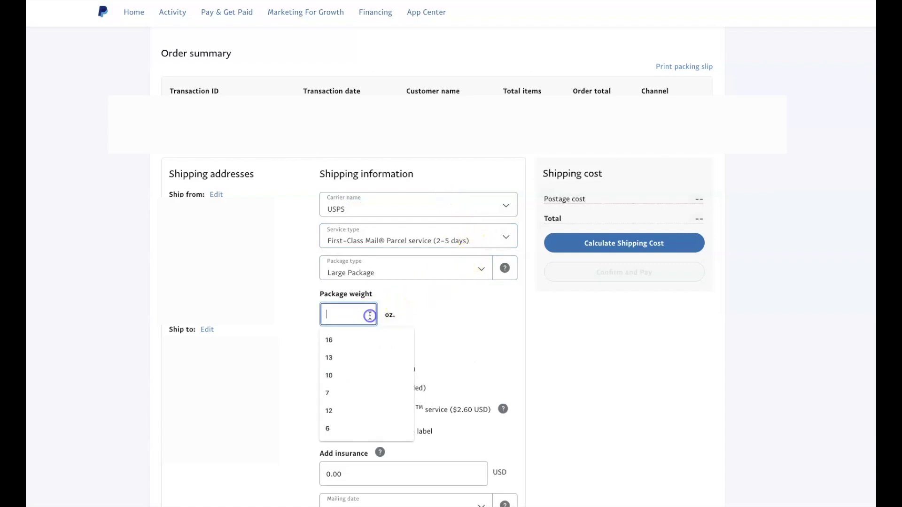
{"action": "type", "text": "4"}
{"action": "left_click", "coordinate": [551, 341]}
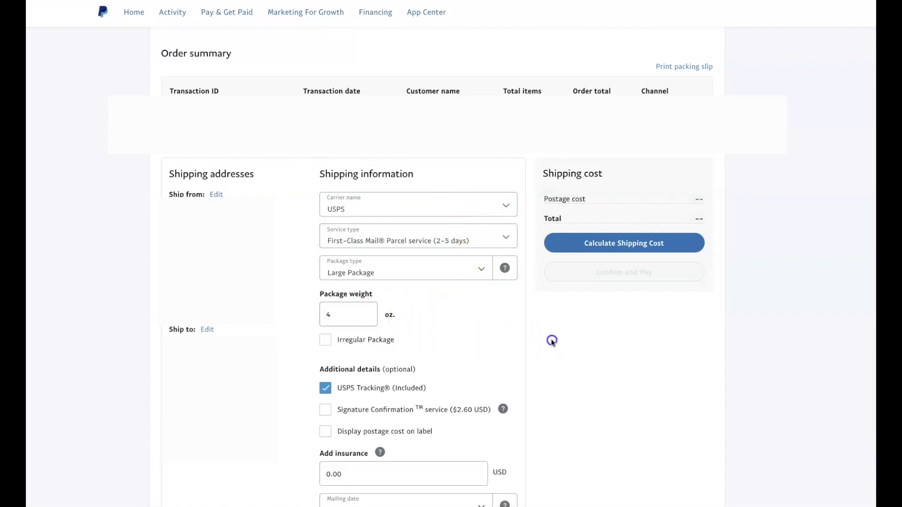
{"action": "left_click", "coordinate": [619, 250]}
{"action": "scroll", "coordinate": [696, 300], "scroll_direction": "down", "scroll_amount": 3}
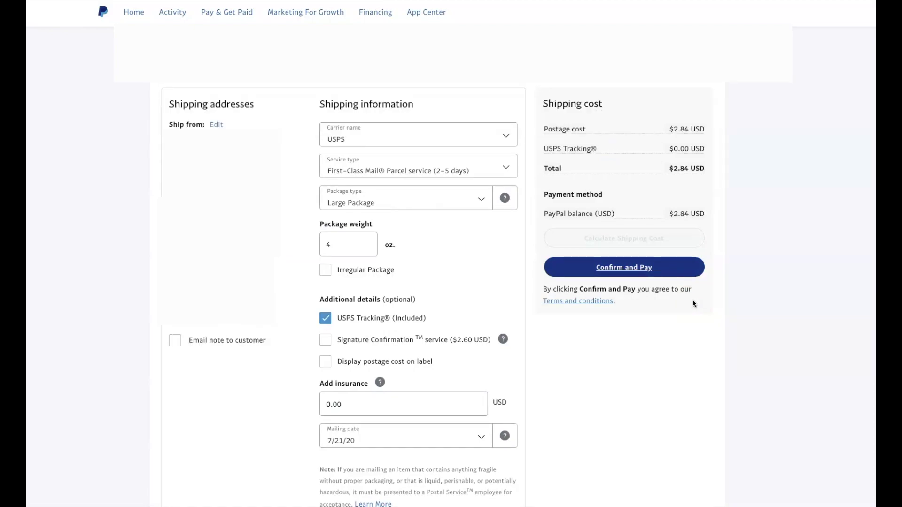
{"action": "left_click", "coordinate": [628, 272]}
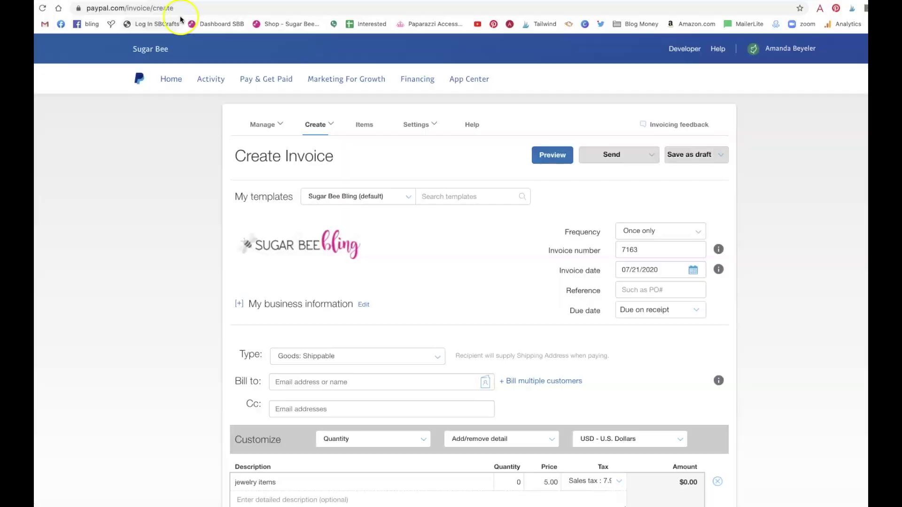
Go to PayPal's Create Shipping Label page via the 'ship' address-bar suggestion.
{"action": "left_click", "coordinate": [180, 9]}
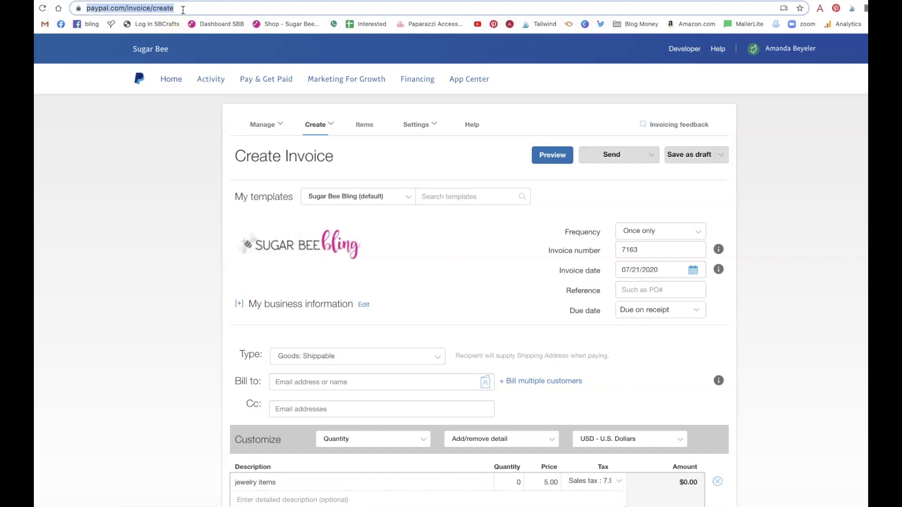
{"action": "type", "text": "ship"}
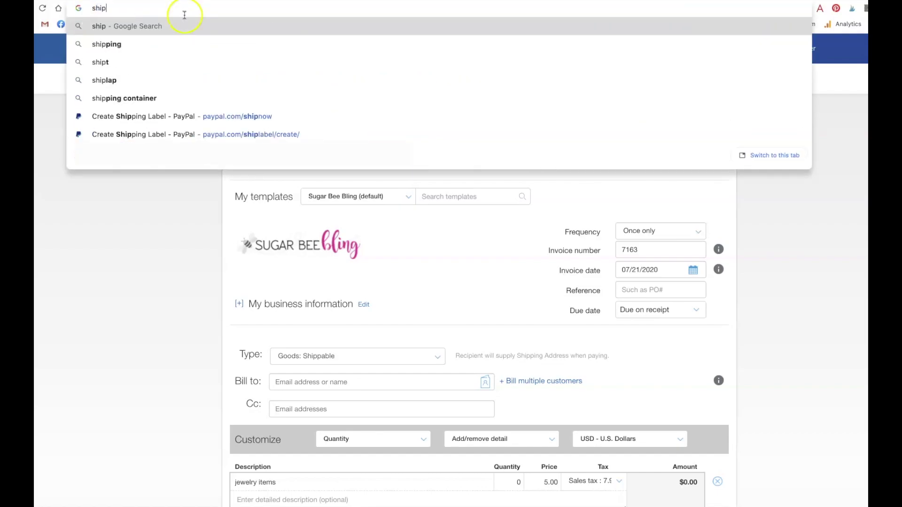
{"action": "left_click", "coordinate": [264, 117]}
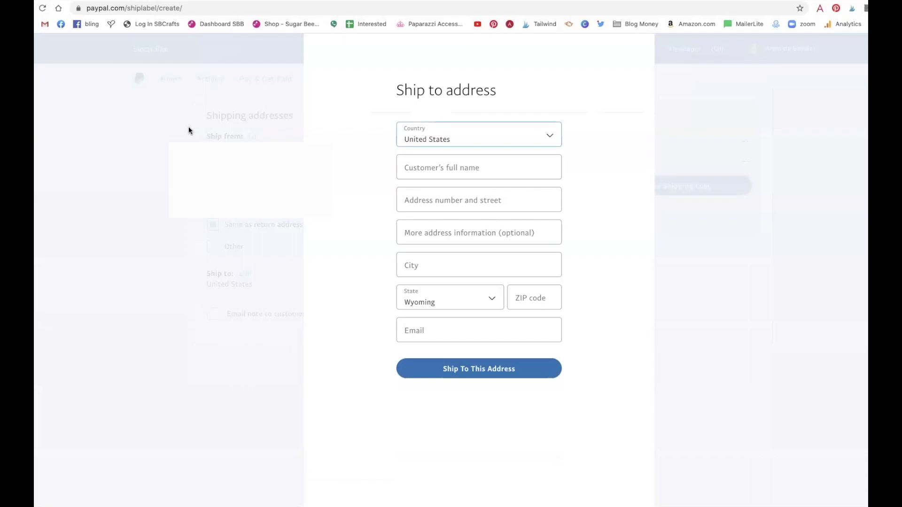
Exit the Ship to address form through the PayPal logo.
{"action": "left_click", "coordinate": [137, 83]}
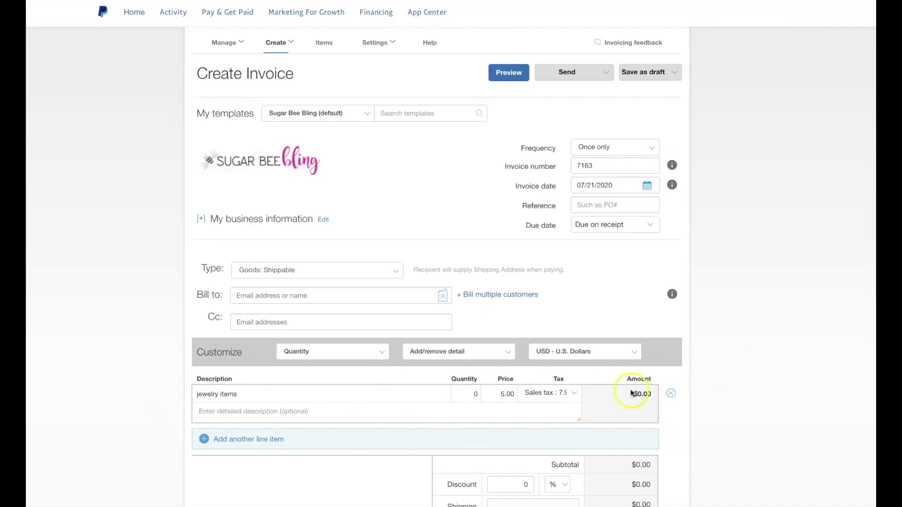
Bill multiple customers, set jewelry items quantity to 3 ($15.00), and delete the blank item row.
{"action": "left_click", "coordinate": [489, 294]}
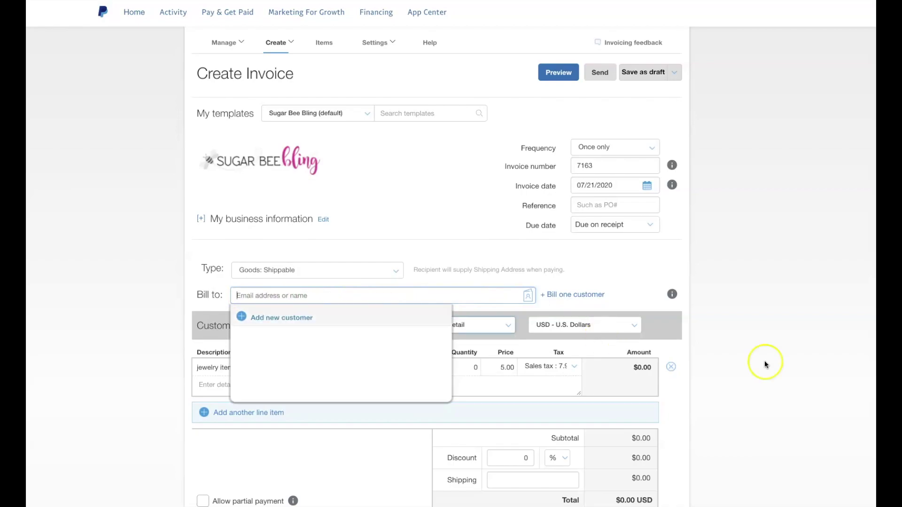
{"action": "left_click", "coordinate": [478, 369]}
{"action": "left_click", "coordinate": [473, 370]}
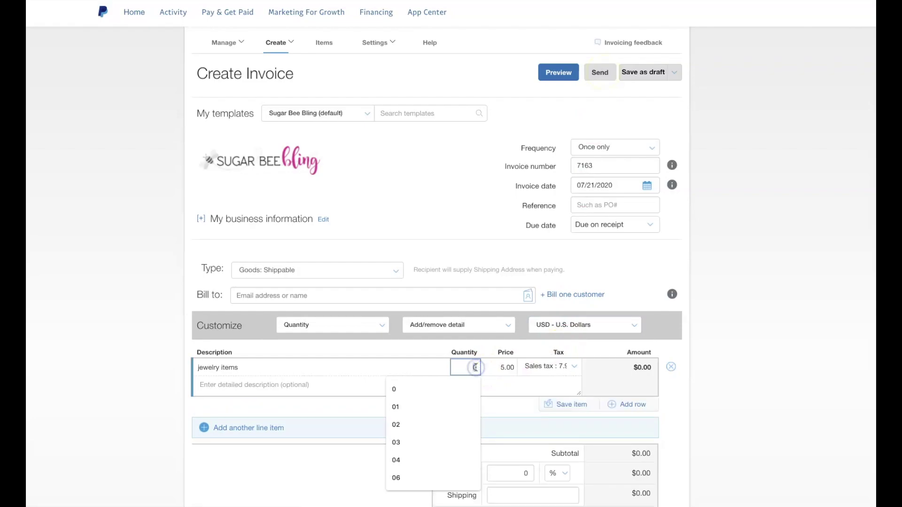
{"action": "type", "text": "3"}
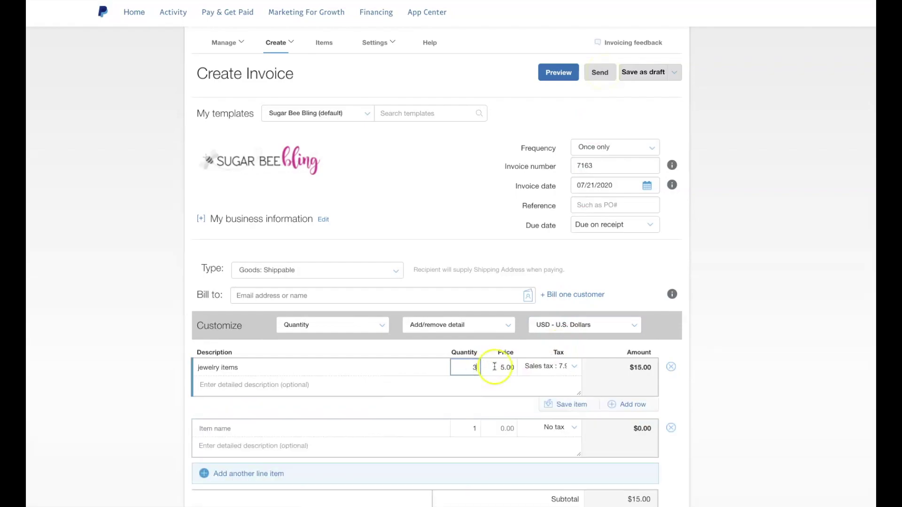
{"action": "left_click", "coordinate": [714, 374]}
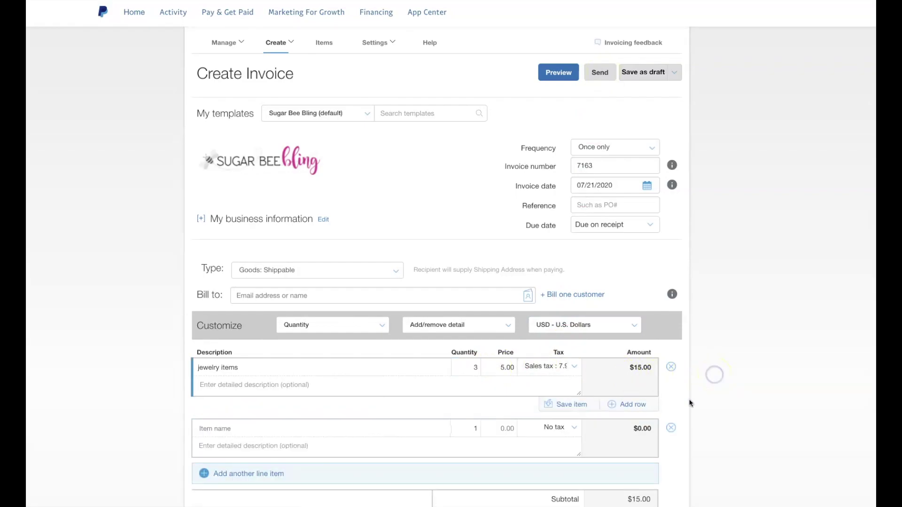
{"action": "left_click", "coordinate": [671, 428]}
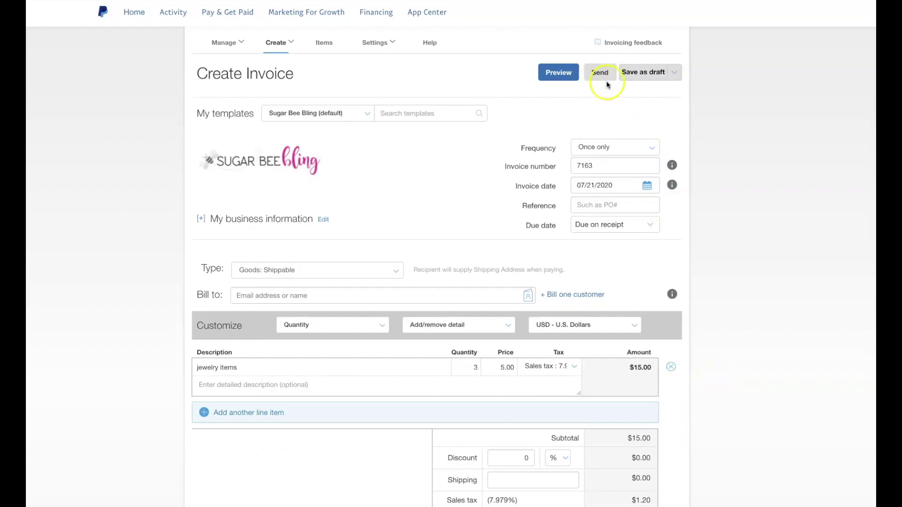